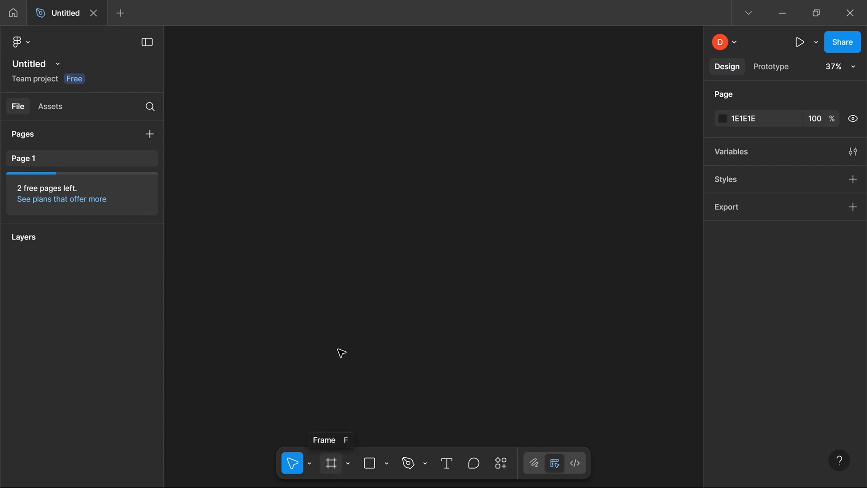
pyautogui.click(332, 465)
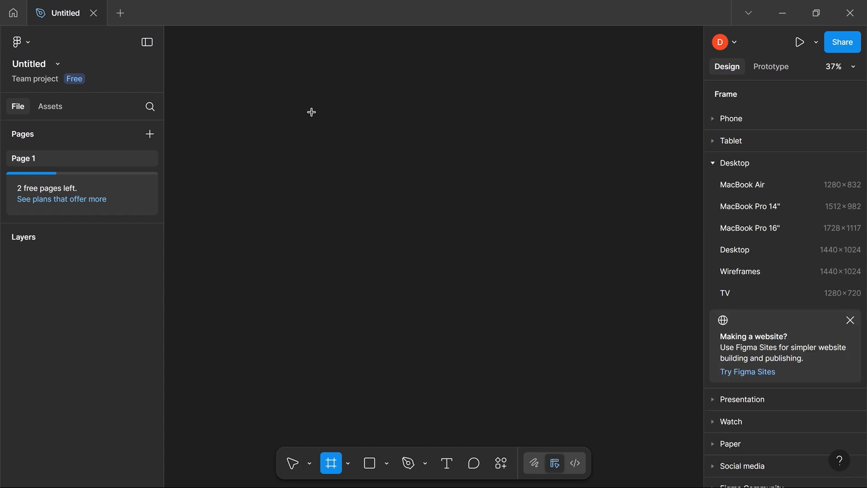
pyautogui.moveTo(325, 120); pyautogui.dragTo(511, 327)
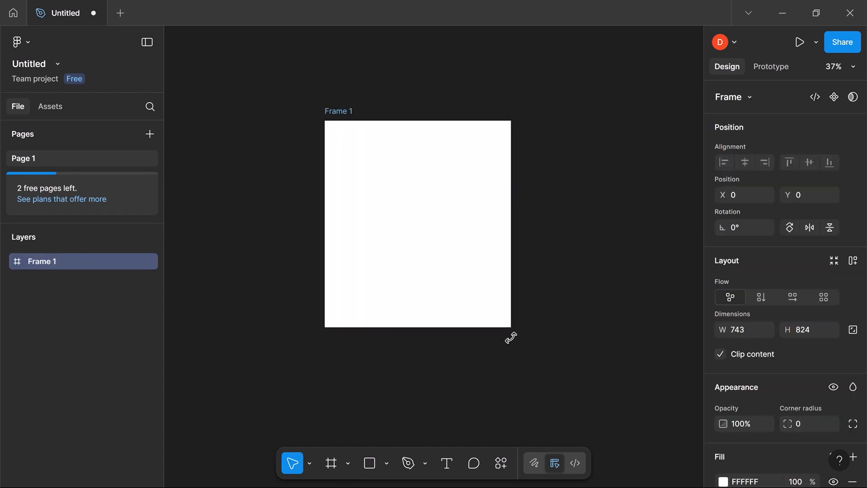
pyautogui.press('Delete')
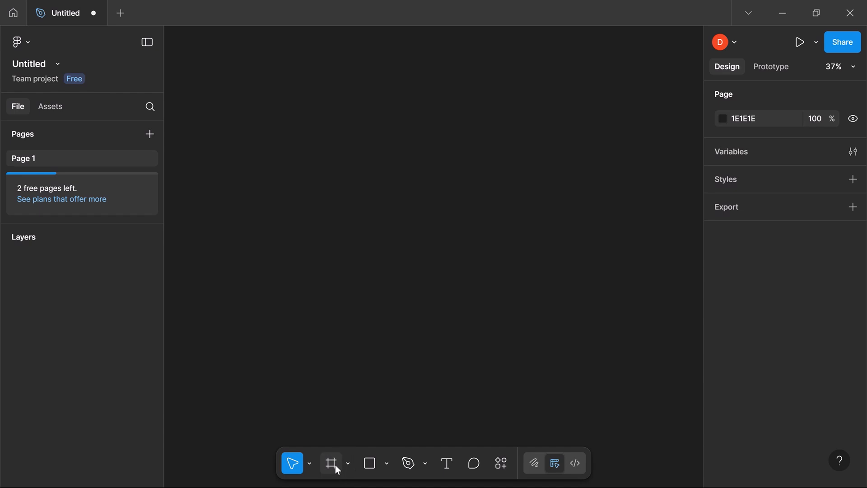
# Step: Create a frame on the canvas from the 1440 × 1024 Desktop preset
pyautogui.click(335, 465)
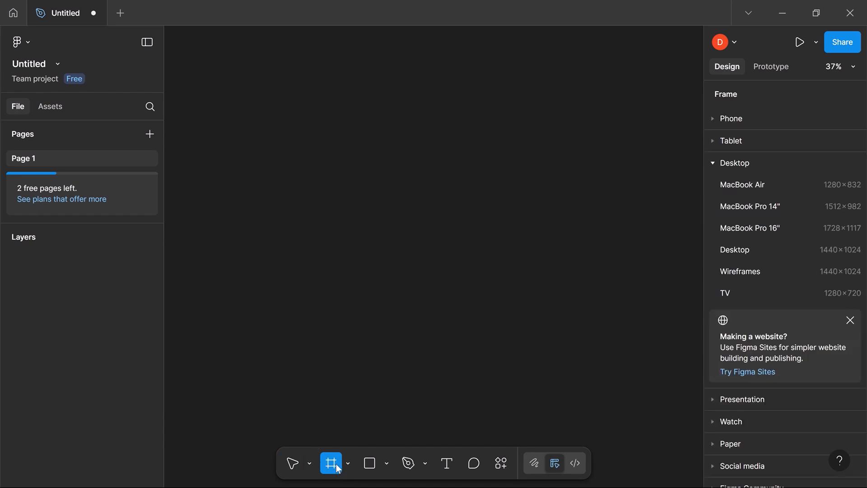
pyautogui.click(709, 163)
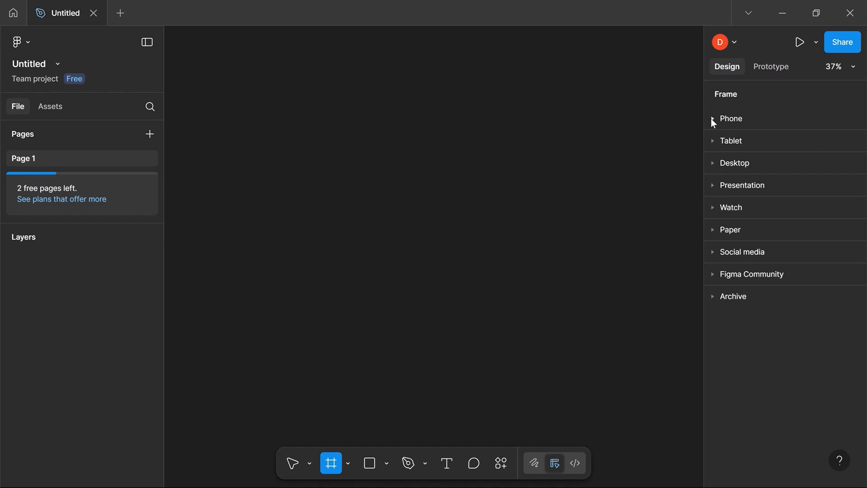
pyautogui.click(712, 164)
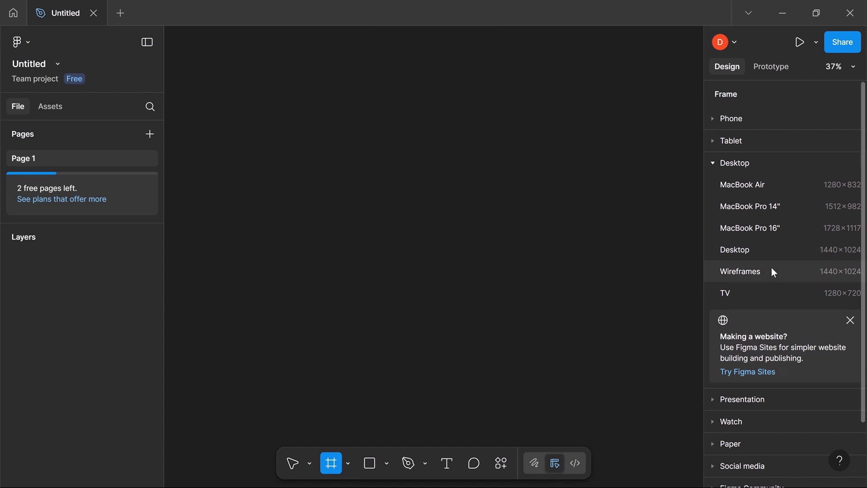
pyautogui.click(752, 248)
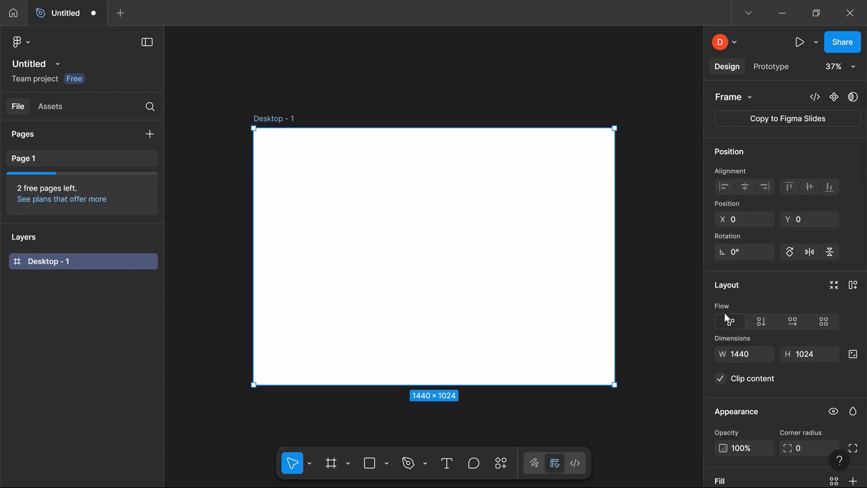
pyautogui.scroll(-4, 750, 298)
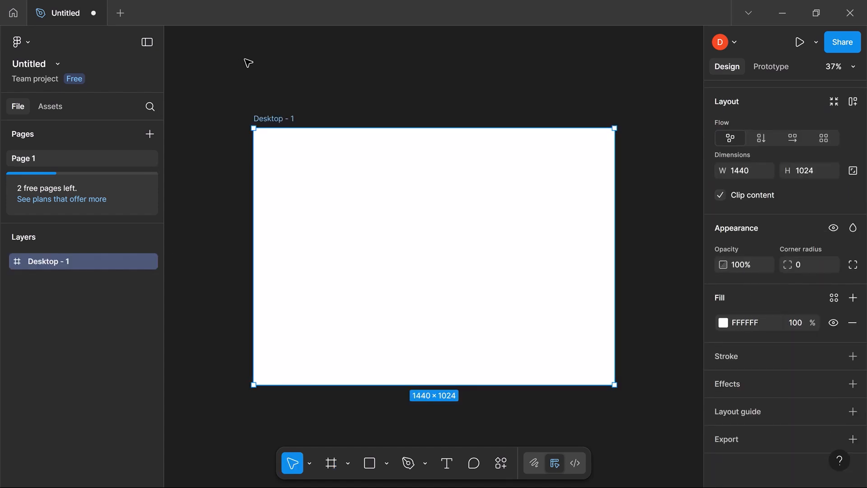
pyautogui.click(244, 93)
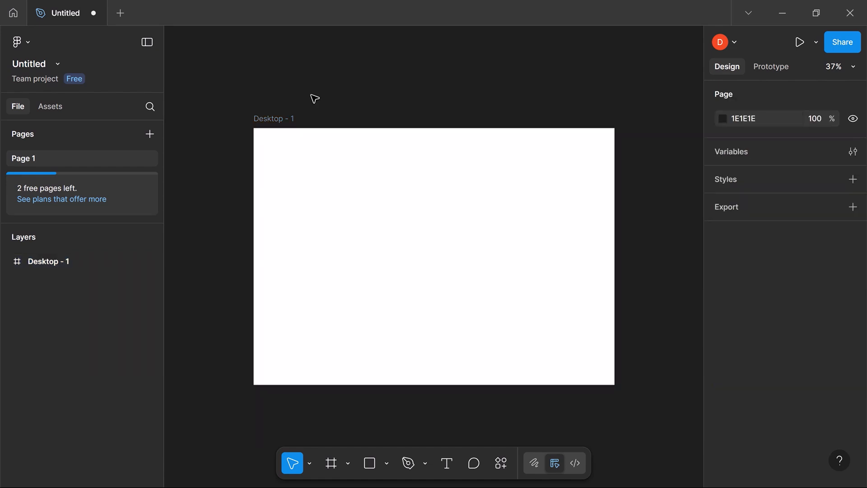
# Step: Add a layout guide to the Desktop frame and change its type from grid to Rows
pyautogui.click(263, 120)
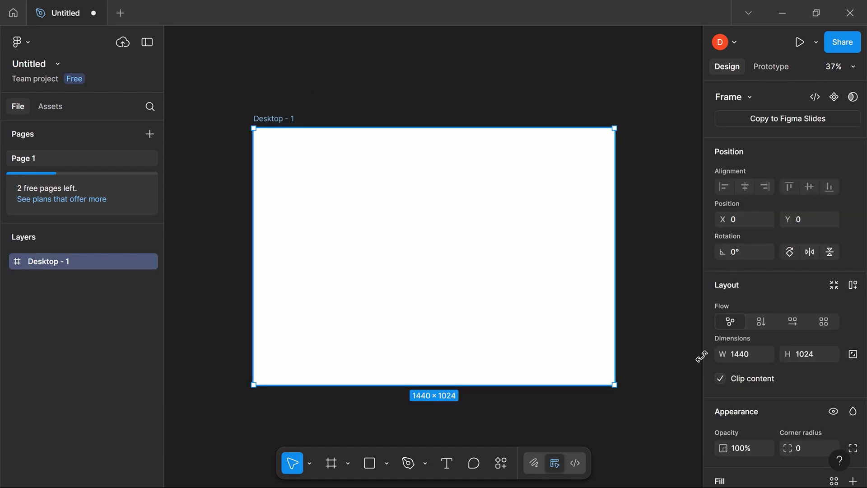
pyautogui.scroll(-4, 784, 334)
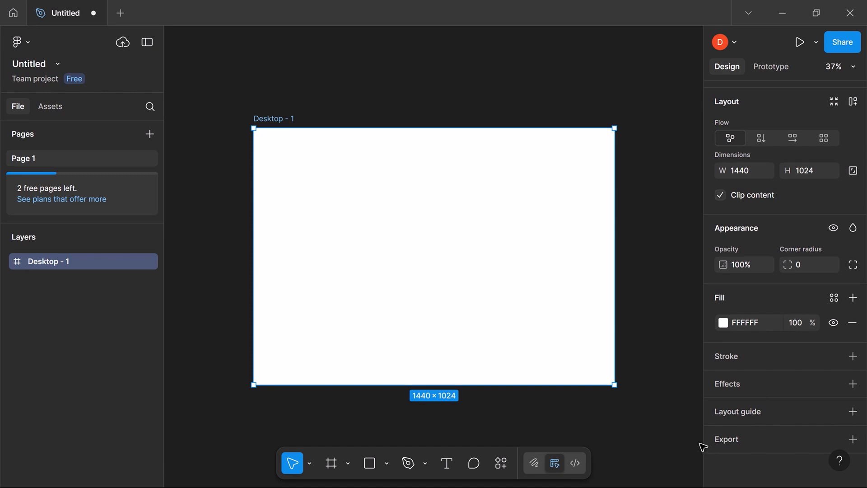
pyautogui.click(853, 412)
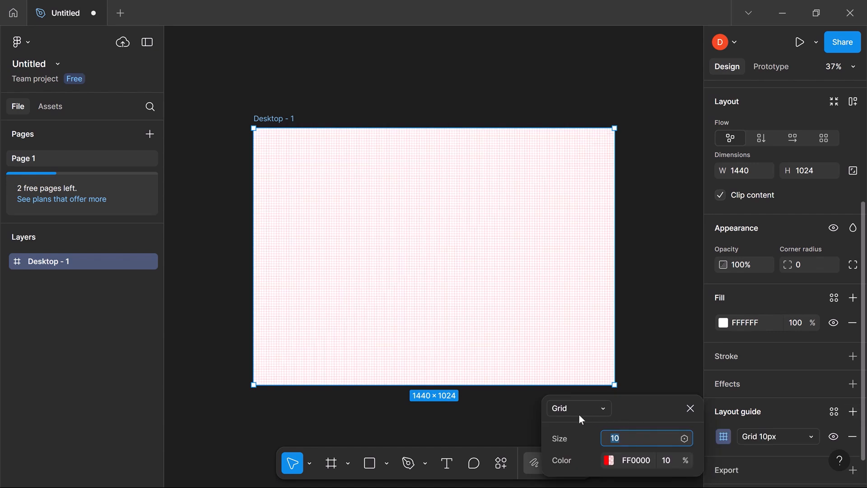
pyautogui.click(602, 410)
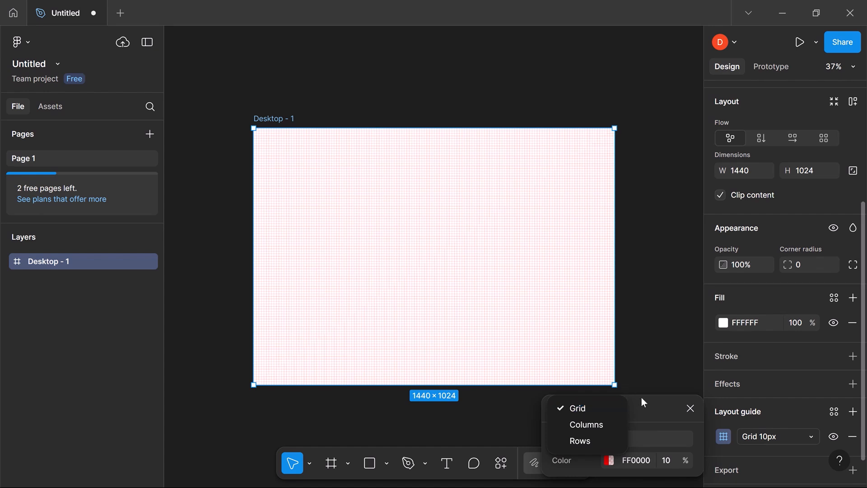
pyautogui.click(643, 412)
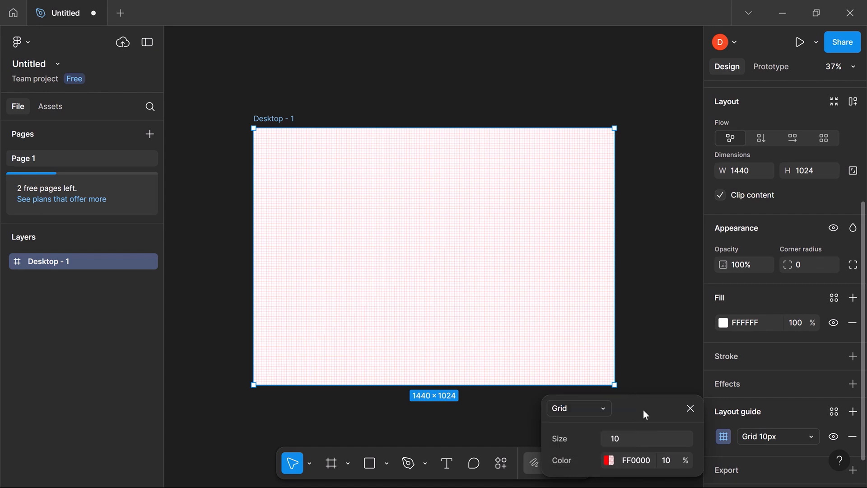
pyautogui.click(604, 408)
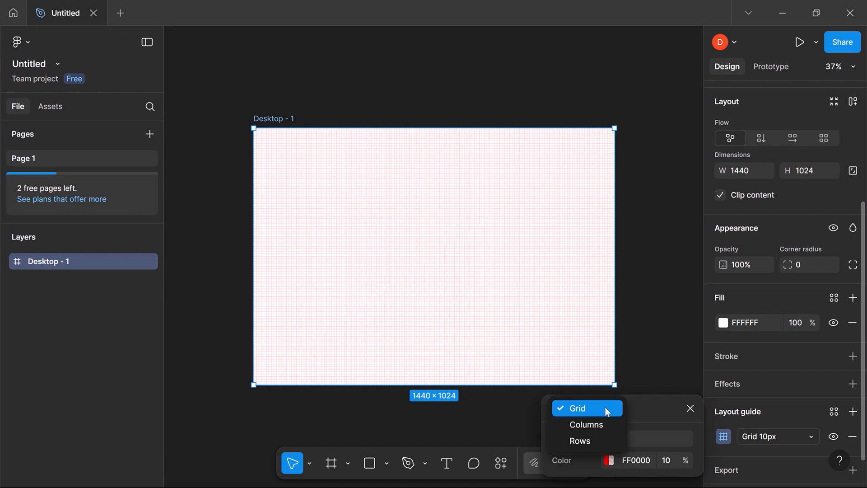
pyautogui.click(600, 441)
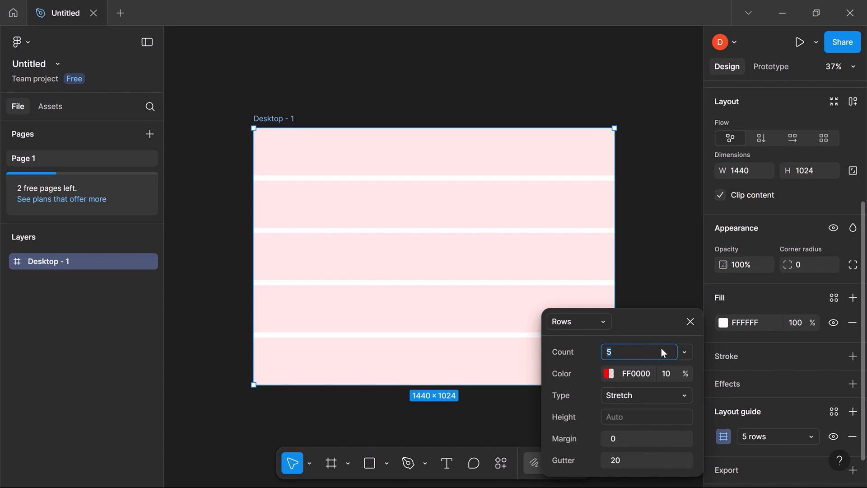
# Step: Set the rows guide's count to Auto and hide that guide
pyautogui.click(685, 352)
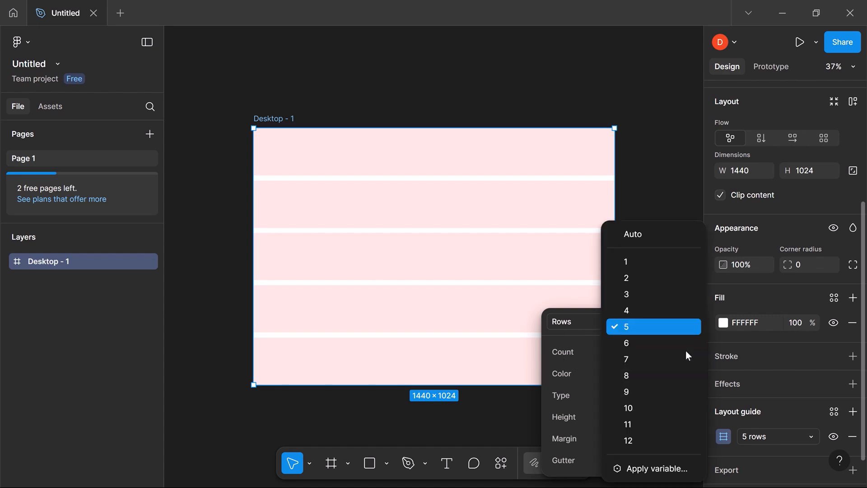
pyautogui.click(656, 239)
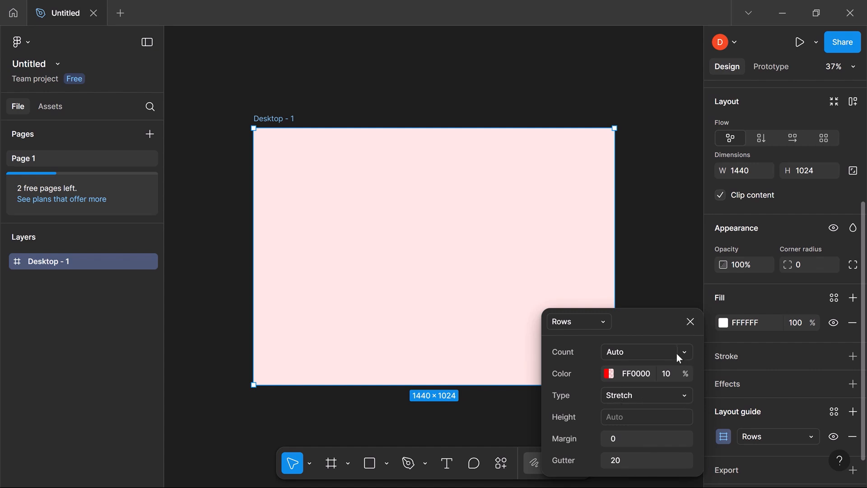
pyautogui.click(691, 321)
pyautogui.scroll(-1, 762, 326)
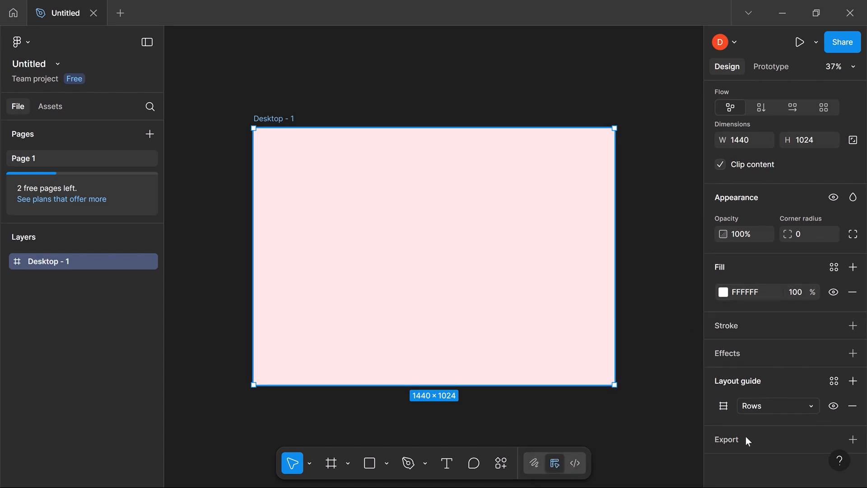
pyautogui.click(834, 407)
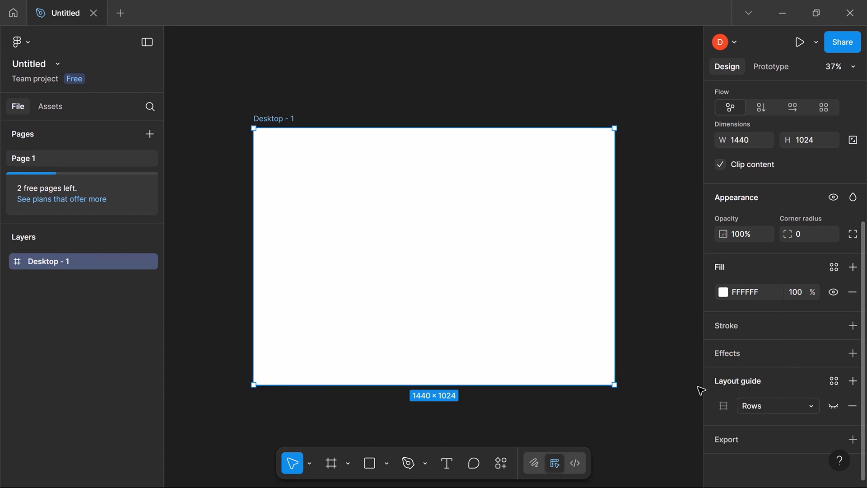
# Step: Add a second layout guide to the Desktop frame with 12 columns, a margin of 100 and a gutter of 50
pyautogui.click(853, 382)
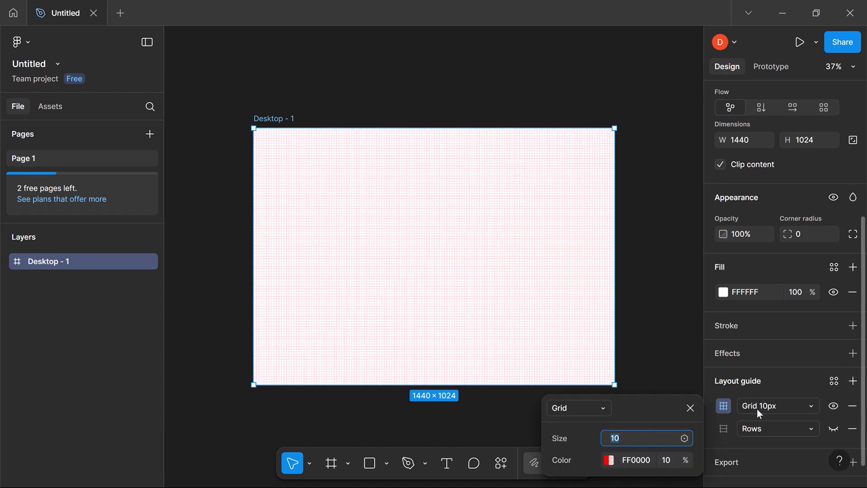
pyautogui.click(604, 412)
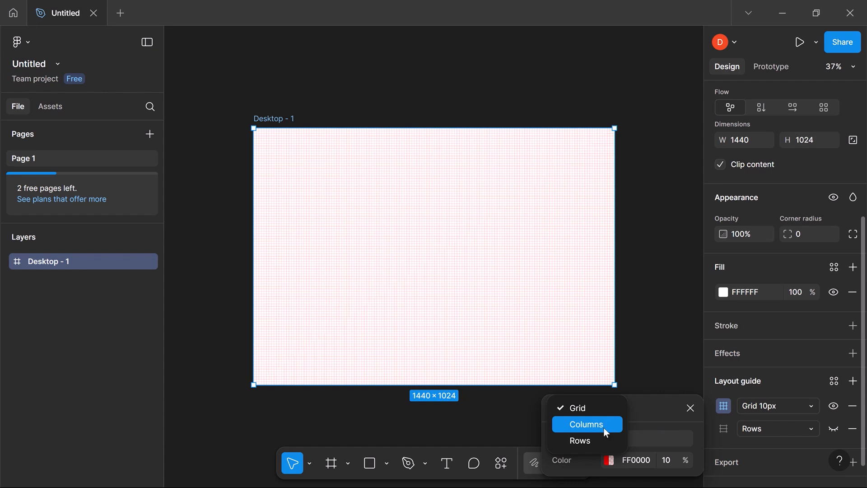
pyautogui.click(605, 427)
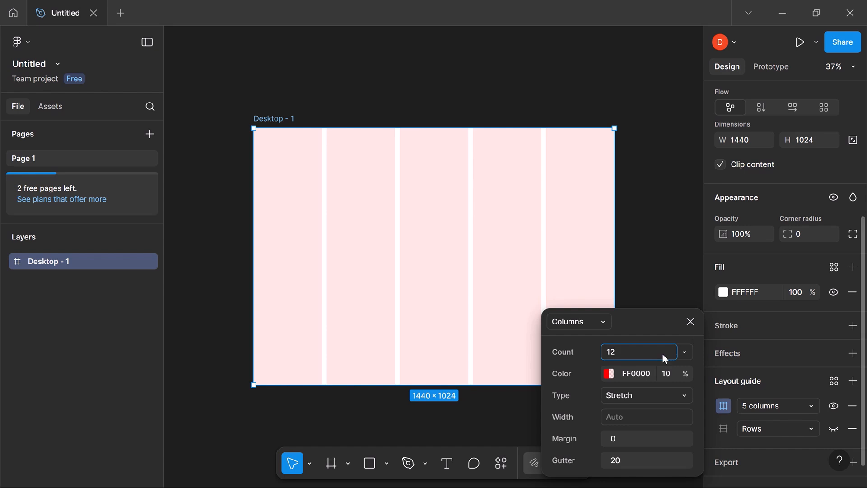
pyautogui.click(627, 438)
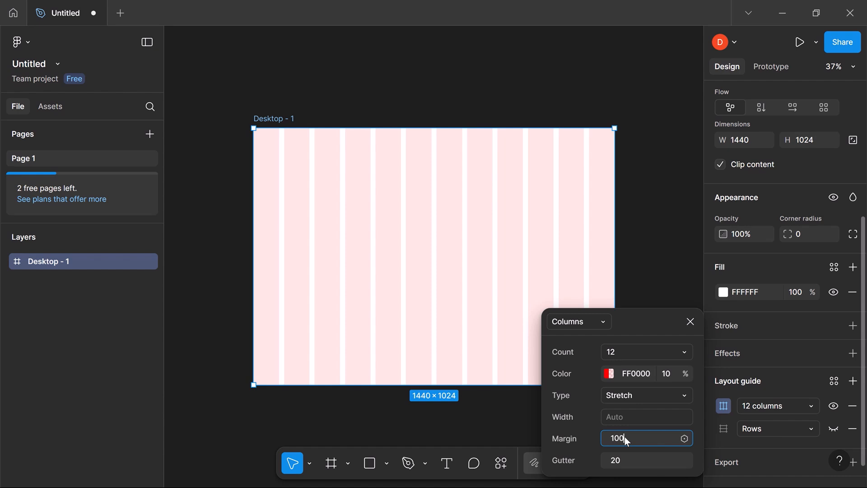
pyautogui.click(622, 464)
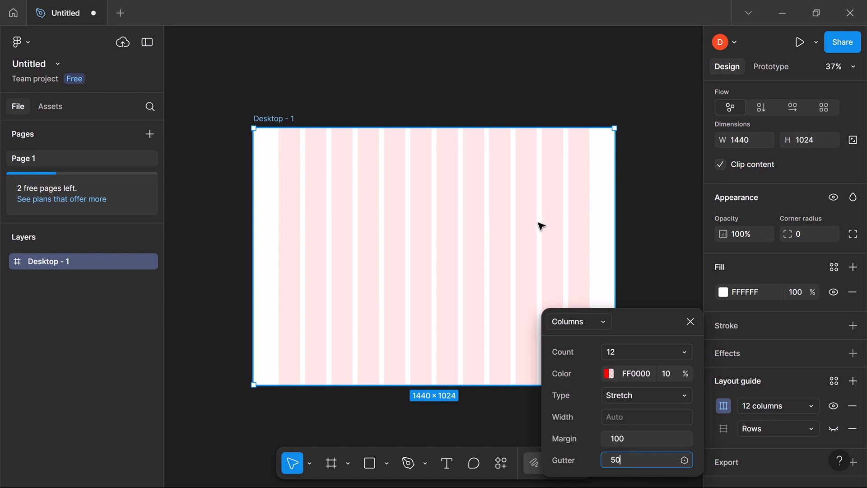
pyautogui.click(539, 426)
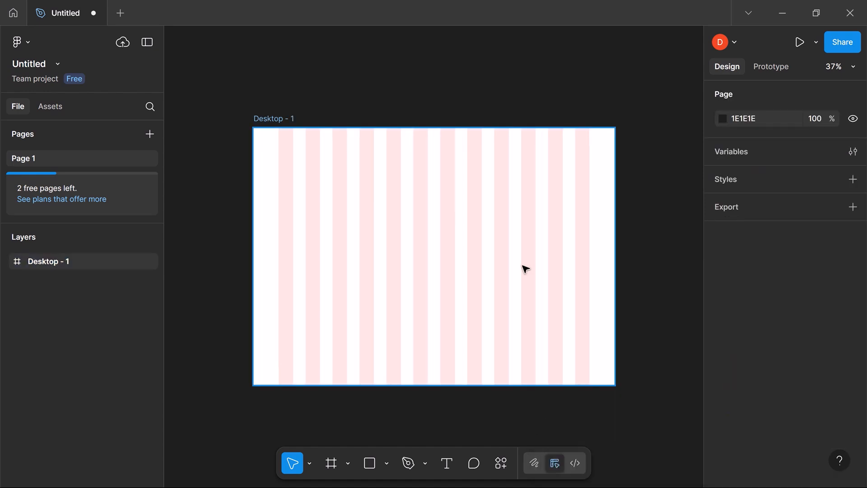
# Step: Set the gutter of the Desktop frame's column guide to 20, then toggle the guide's visibility off and back on
pyautogui.click(266, 121)
pyautogui.scroll(-5, 773, 357)
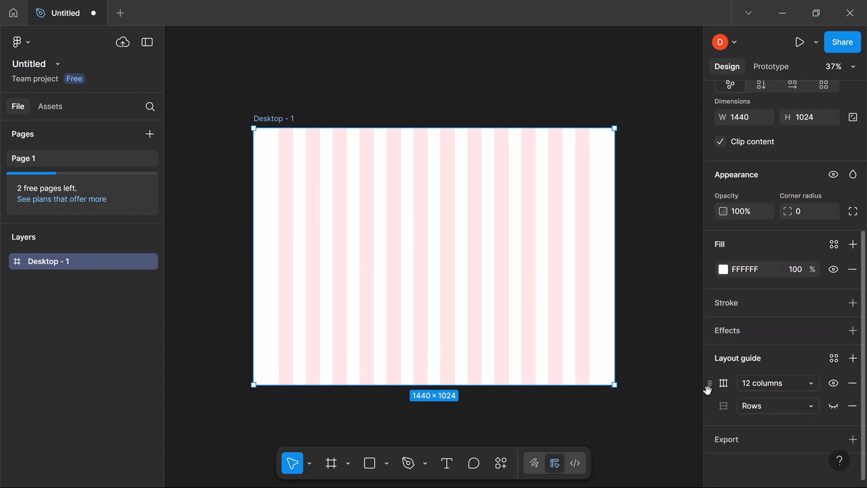
pyautogui.click(723, 385)
pyautogui.click(649, 460)
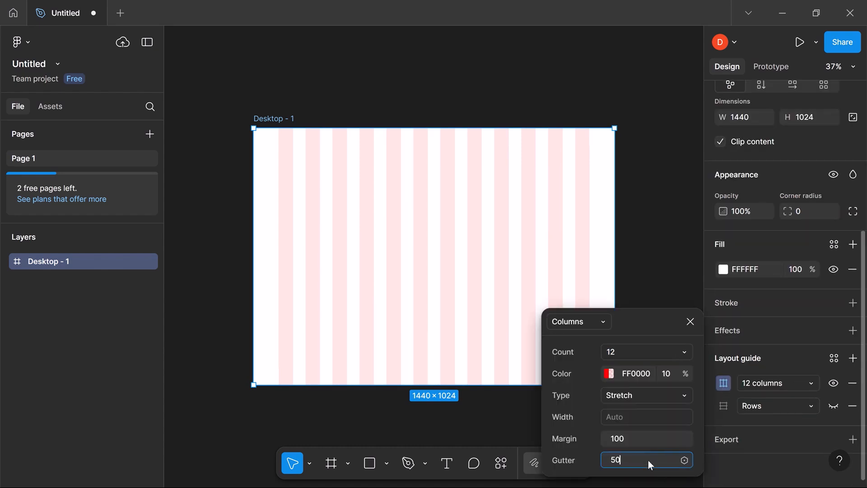
pyautogui.press('BackSpace')
pyautogui.write('20')
pyautogui.press('Return')
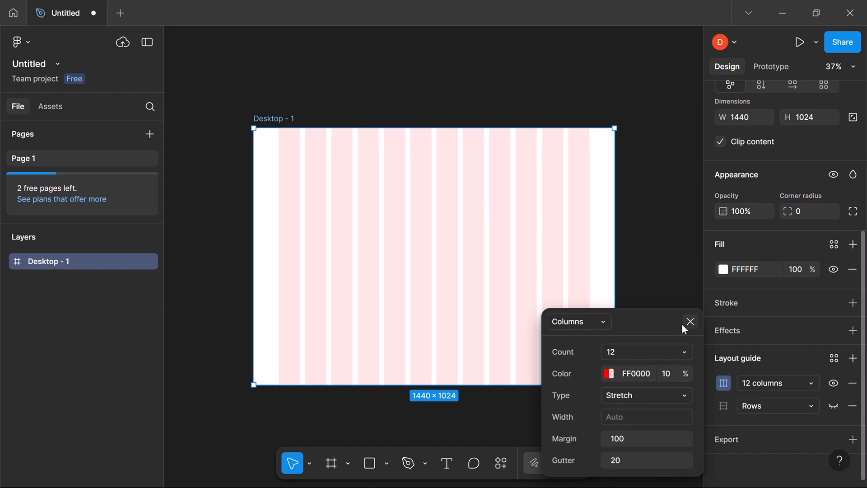
pyautogui.click(683, 324)
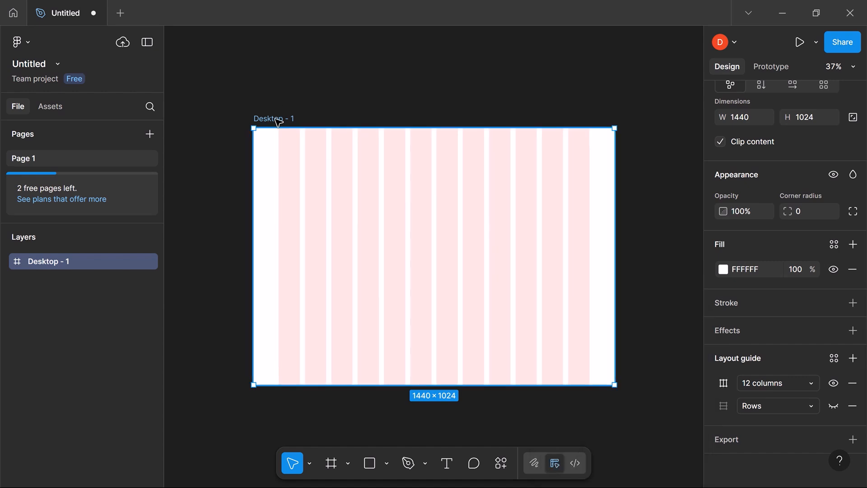
pyautogui.click(836, 385)
pyautogui.click(835, 385)
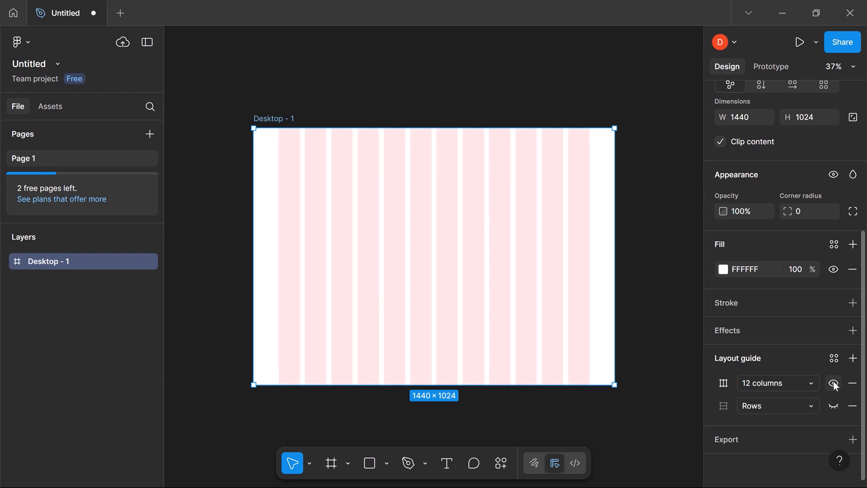
# Step: Draw a new frame about 276 × 184 in the empty canvas area beneath the Desktop frame
pyautogui.scroll(-2, 635, 216)
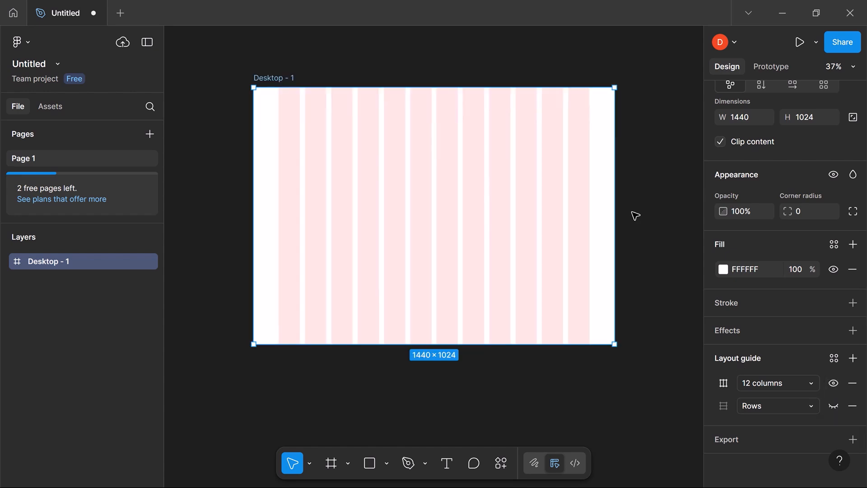
pyautogui.scroll(-8, 636, 216)
pyautogui.scroll(2, 636, 216)
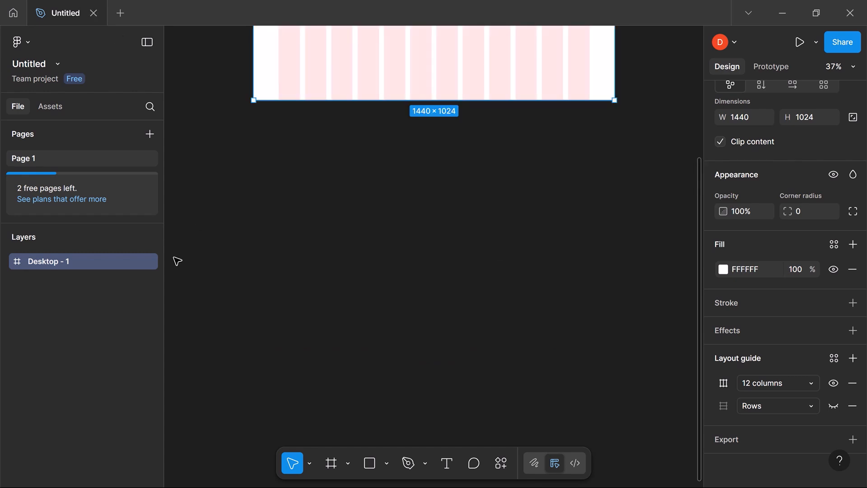
pyautogui.click(340, 464)
pyautogui.moveTo(263, 212); pyautogui.dragTo(331, 258)
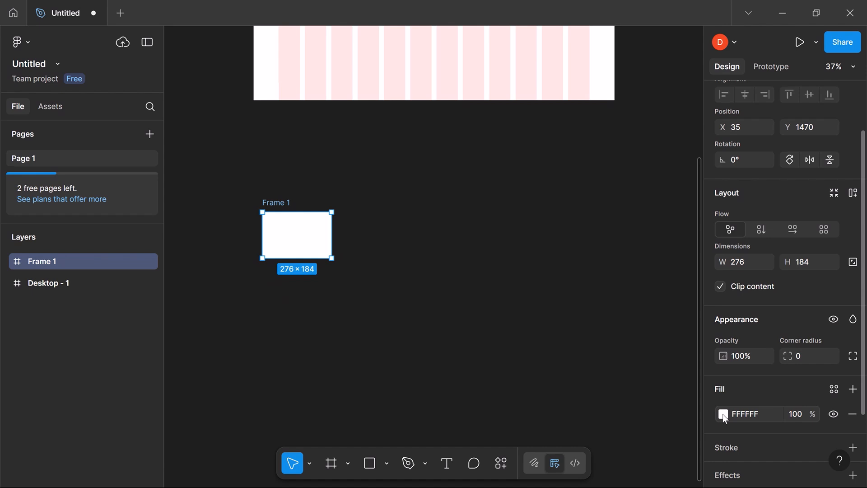
# Step: Set the small frame's fill to the bright blue 323CF7
pyautogui.click(723, 414)
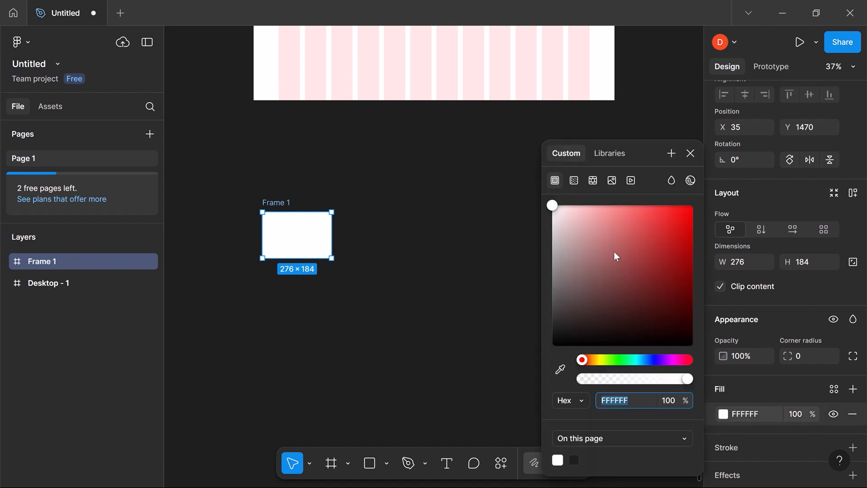
pyautogui.click(652, 359)
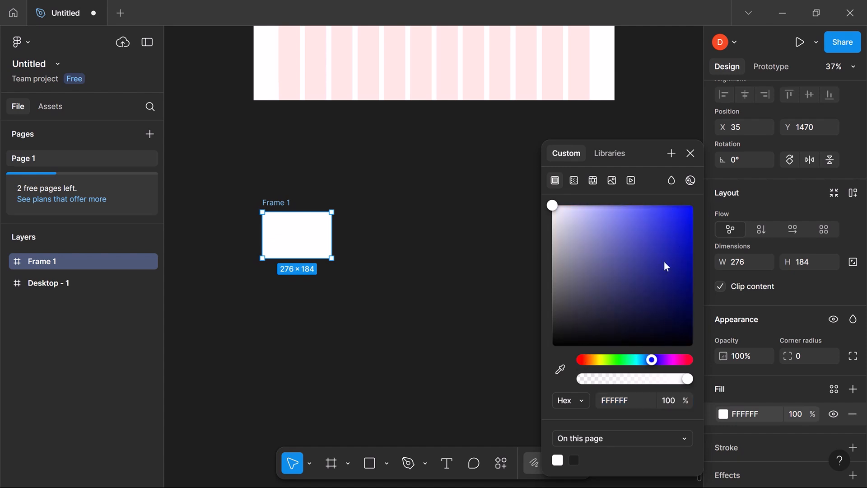
pyautogui.click(676, 229)
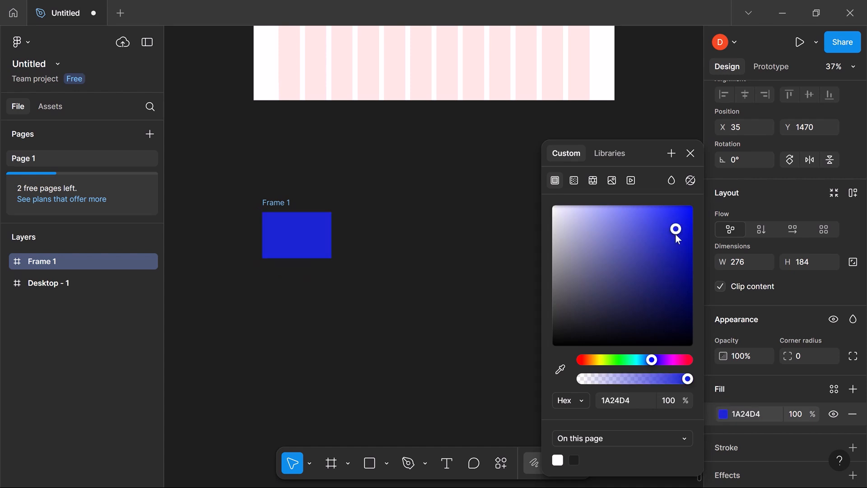
pyautogui.click(665, 211)
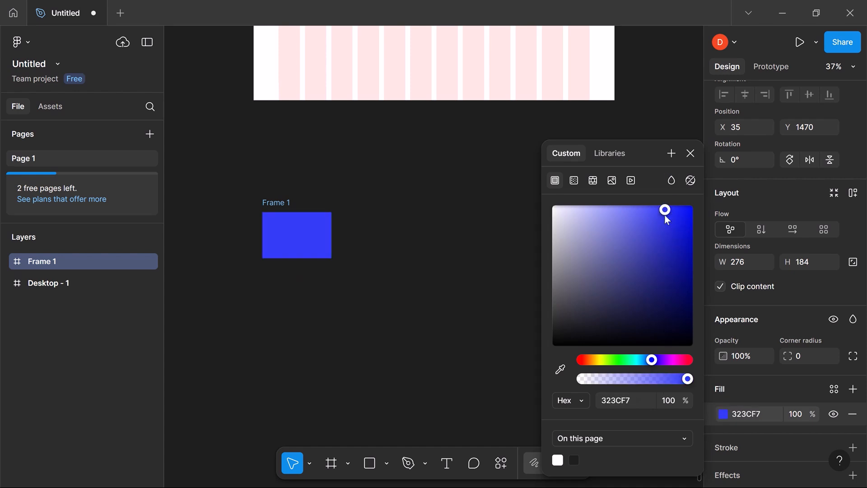
pyautogui.click(691, 153)
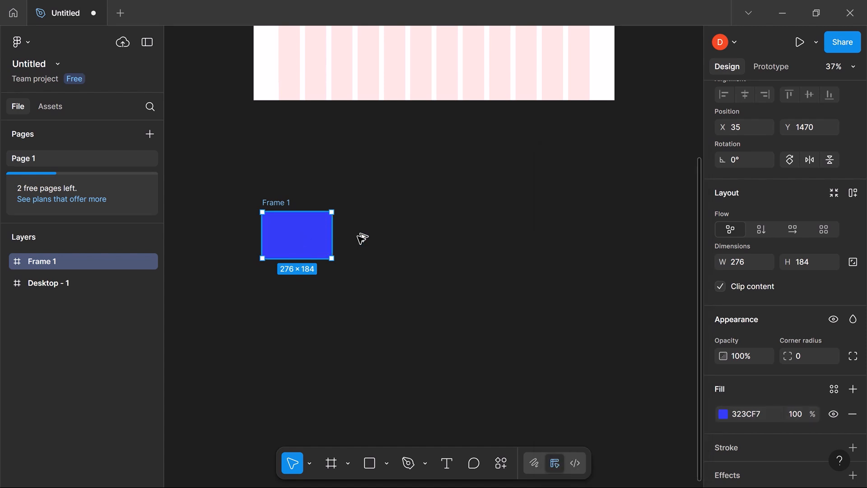
# Step: Duplicate the blue frame into a row of four frames beneath the Desktop frame
pyautogui.hotkey('ctrl', 'd')
pyautogui.moveTo(389, 234); pyautogui.dragTo(572, 239)
# Step: Move the four blue frames into the Desktop frame as one row at Y 124 with gaps of 75
pyautogui.scroll(5, 496, 196)
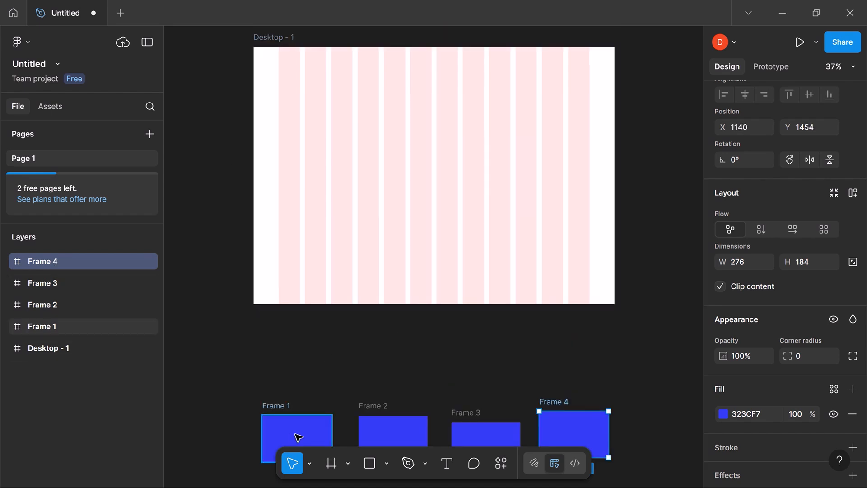
pyautogui.moveTo(299, 437); pyautogui.dragTo(332, 123)
pyautogui.moveTo(407, 429); pyautogui.dragTo(430, 95)
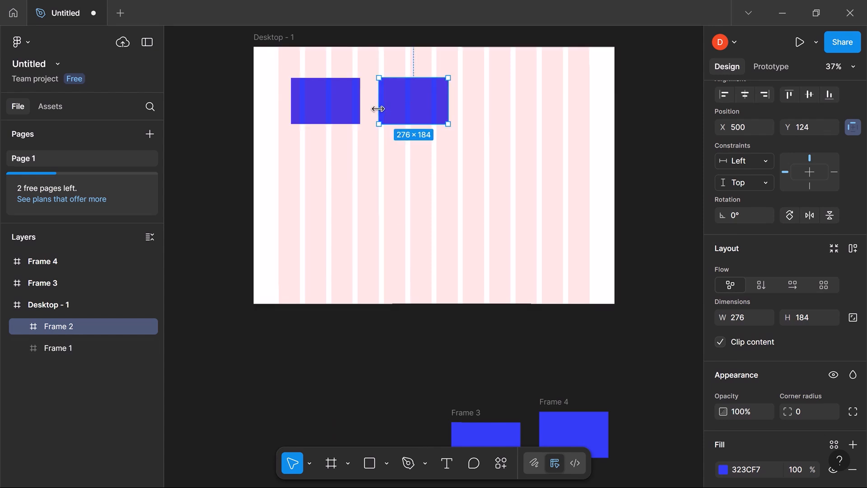
pyautogui.click(480, 431)
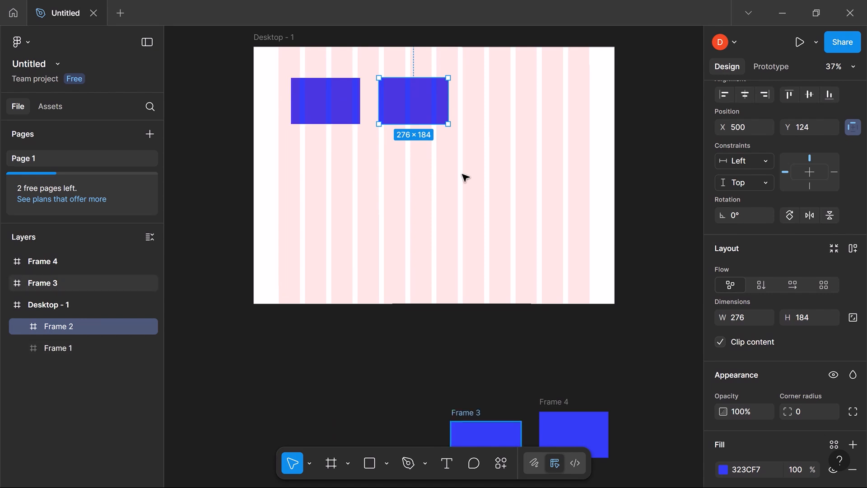
pyautogui.moveTo(480, 432); pyautogui.dragTo(471, 202)
pyautogui.click(484, 305)
pyautogui.click(475, 214)
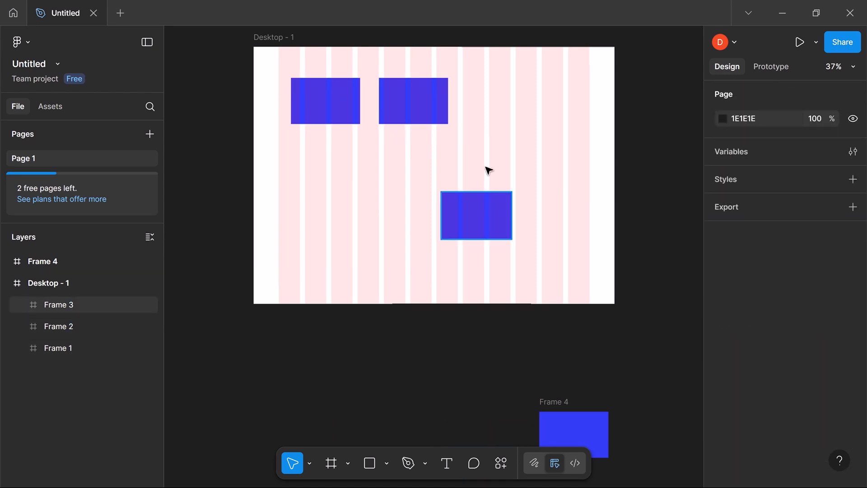
pyautogui.moveTo(486, 112); pyautogui.dragTo(505, 105)
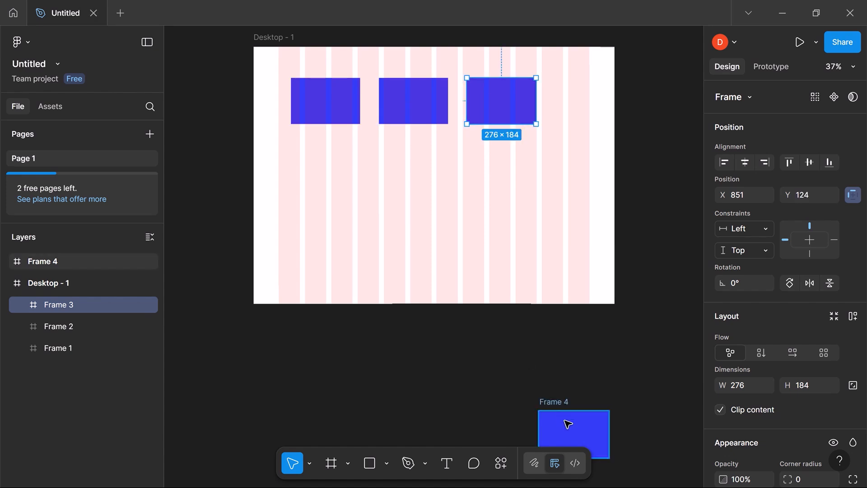
pyautogui.moveTo(573, 435); pyautogui.dragTo(584, 103)
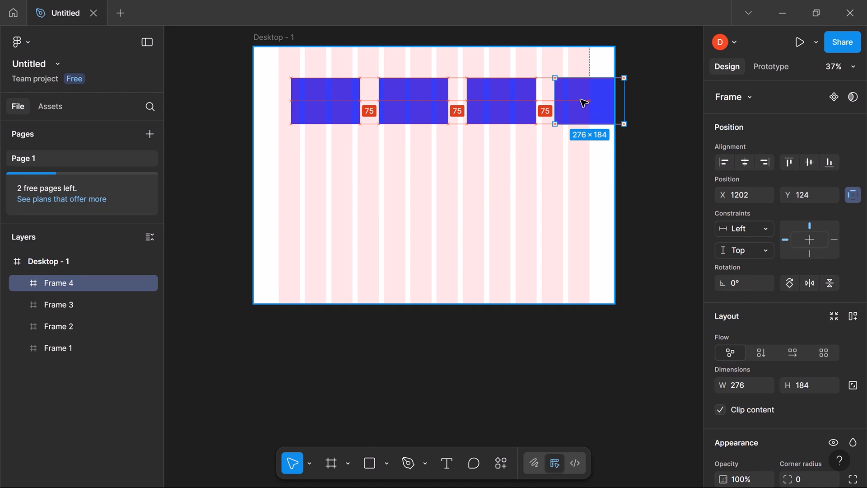
pyautogui.moveTo(584, 103); pyautogui.dragTo(584, 104)
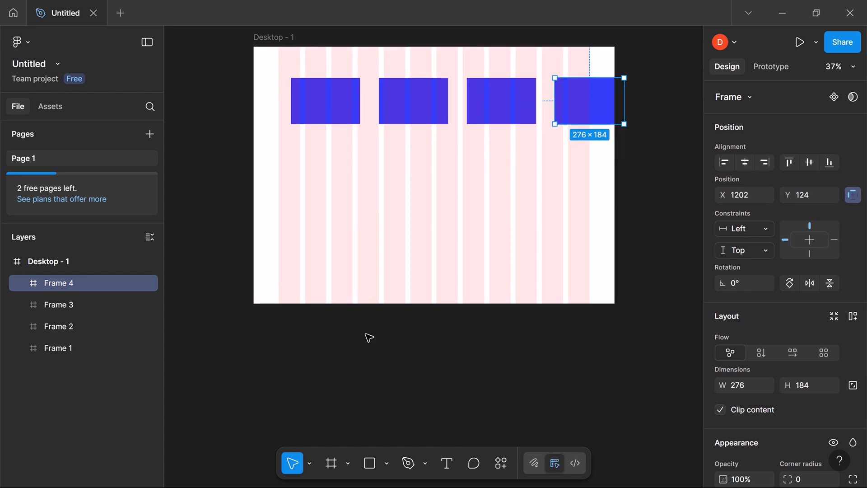
# Step: Undo the moves of the four blue frames into the Desktop frame
pyautogui.hotkey('ctrl', 'z')
pyautogui.hotkey('ctrl', 'z')
pyautogui.hotkey('ctrl', 'z')
pyautogui.hotkey('ctrl', 'z')
pyautogui.hotkey('ctrl', 'z')
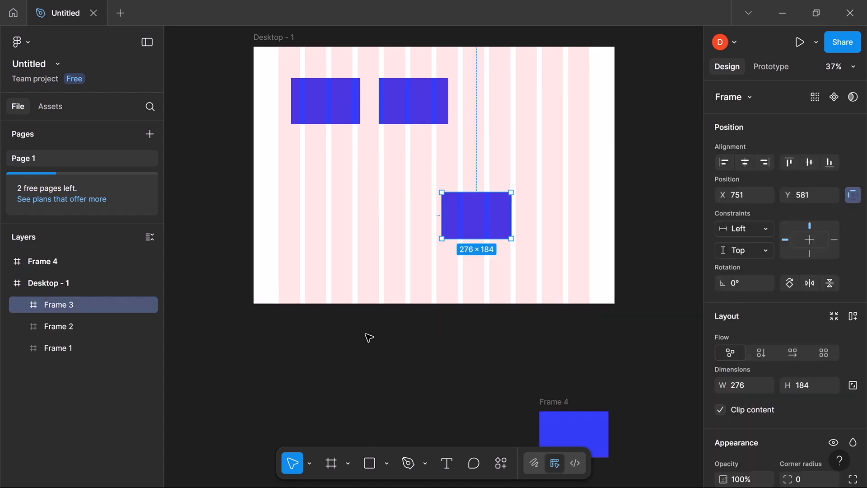
pyautogui.hotkey('ctrl', 'z')
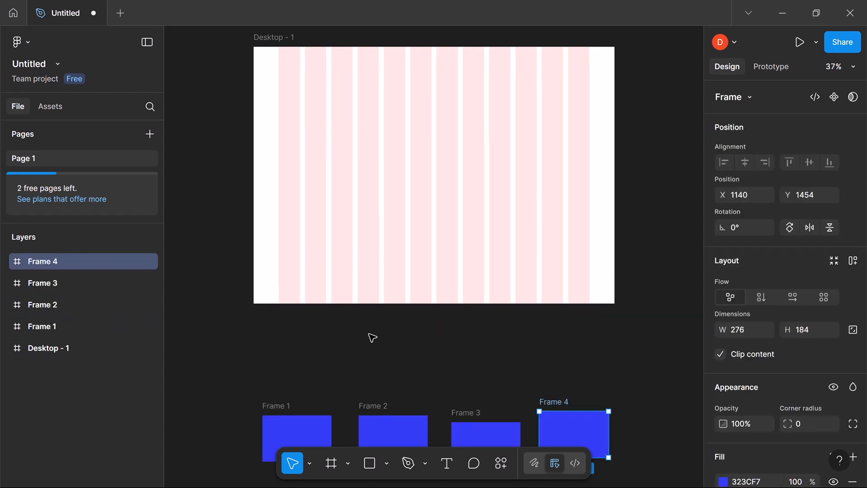
# Step: Stagger the row of blue frames by moving Frame 2 down to about Y 1589 and Frame 4 up to about Y 1378
pyautogui.scroll(-4, 375, 334)
pyautogui.moveTo(403, 294); pyautogui.dragTo(403, 306)
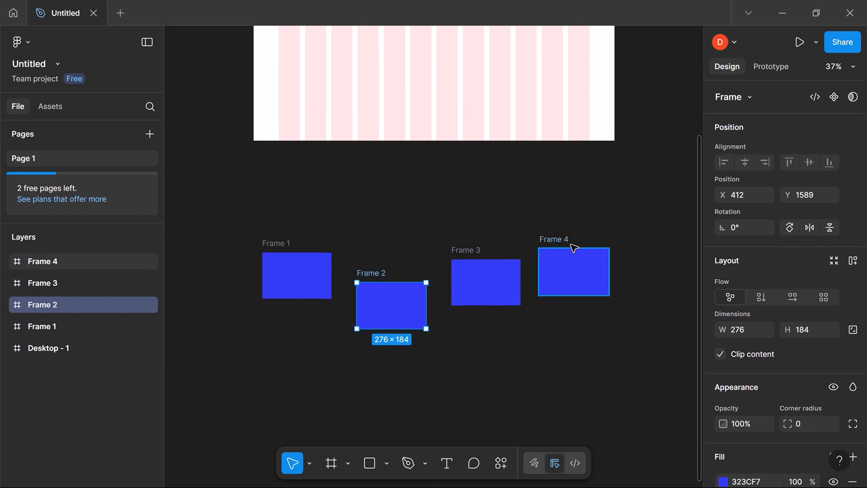
pyautogui.moveTo(569, 283); pyautogui.dragTo(578, 265)
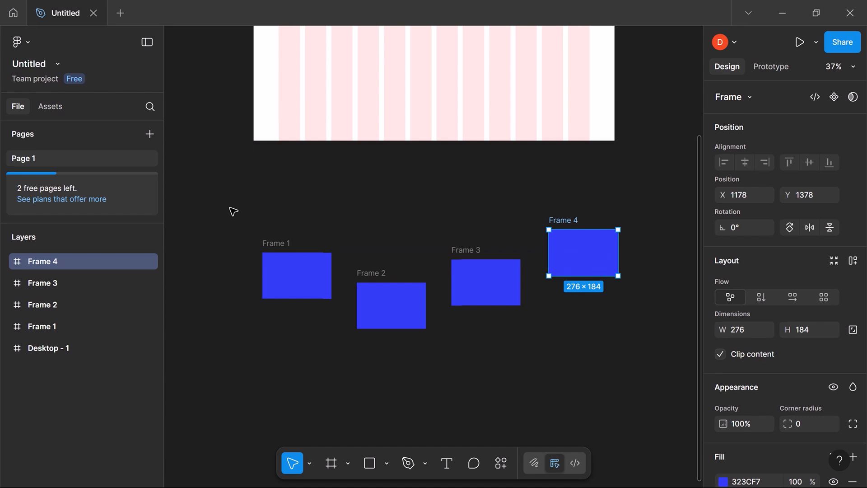
# Step: Add auto layout to all four blue frames together and delete Frame 2 from the second row
pyautogui.moveTo(230, 208); pyautogui.dragTo(613, 329)
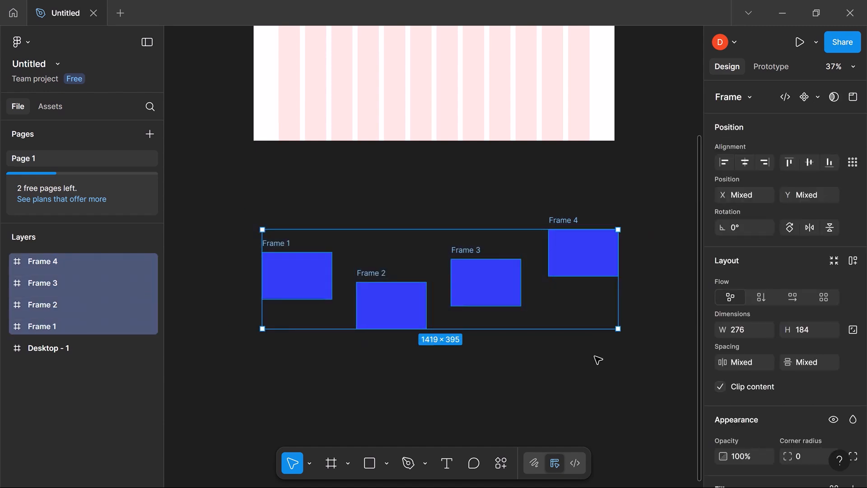
pyautogui.rightClick(439, 285)
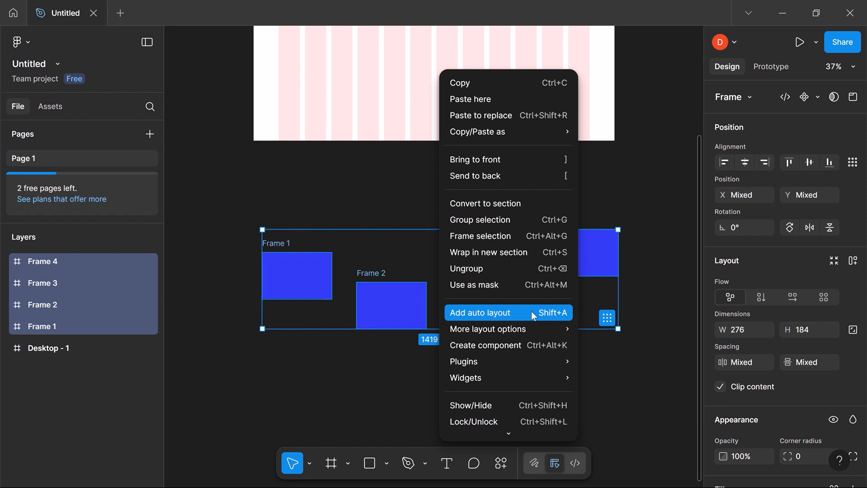
pyautogui.hotkey('shift', 'a')
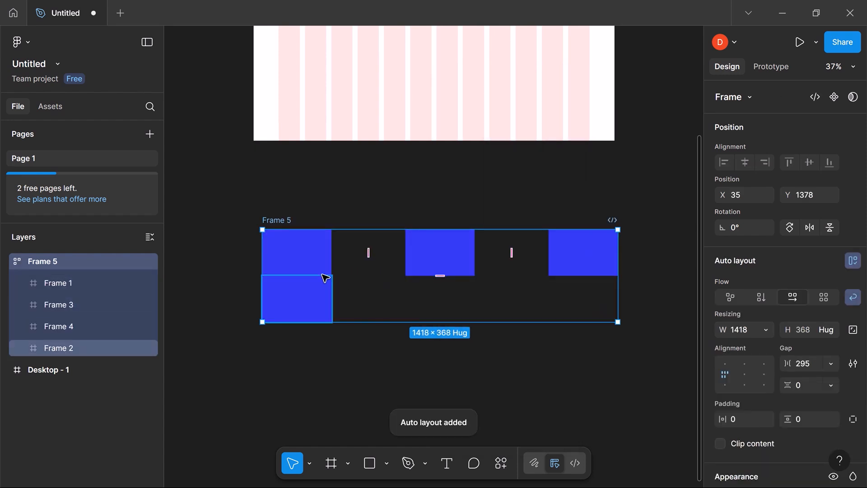
pyautogui.click(317, 299)
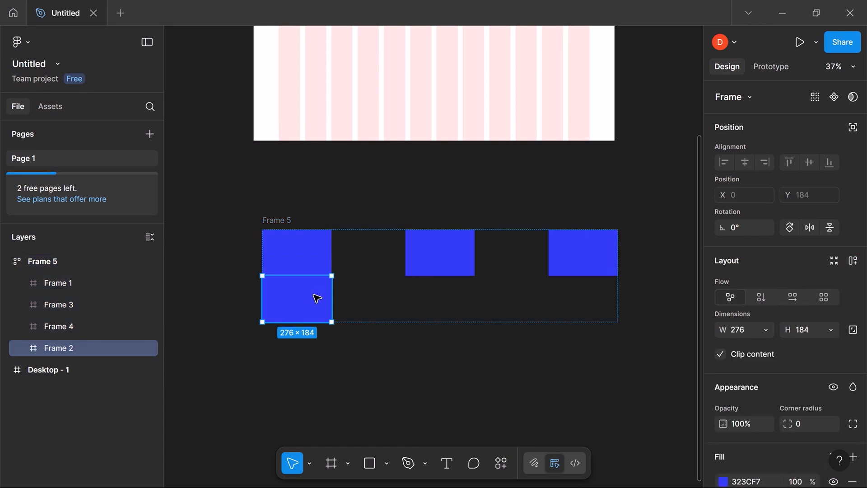
pyautogui.press('Delete')
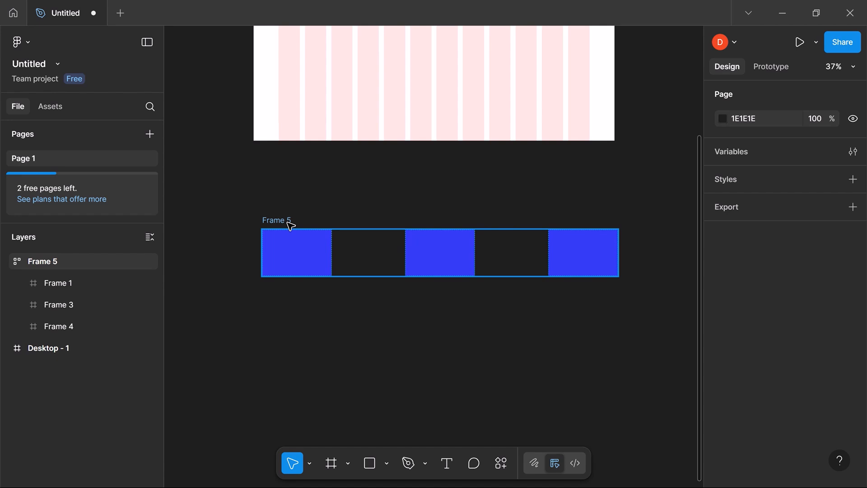
# Step: Give Frame 4, the last blue frame in the row, its own horizontal auto layout
pyautogui.click(290, 225)
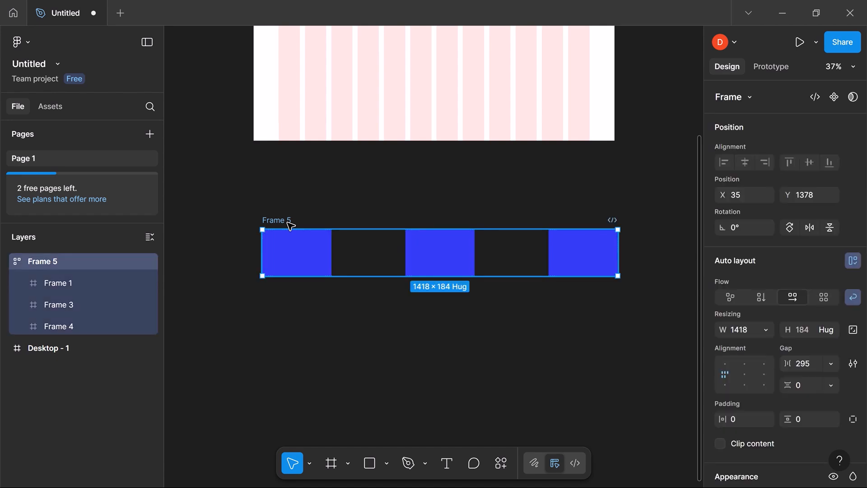
pyautogui.click(577, 266)
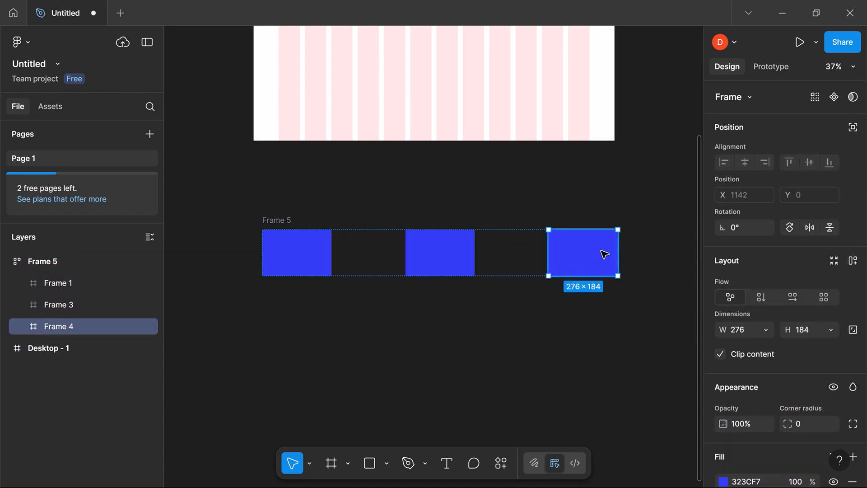
pyautogui.click(791, 297)
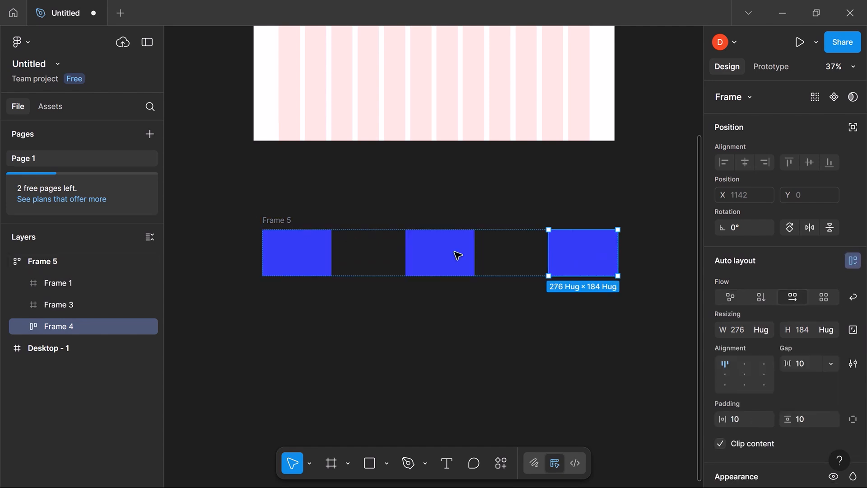
# Step: Switch Frame 5's auto layout flow to vertical and back to horizontal
pyautogui.click(282, 221)
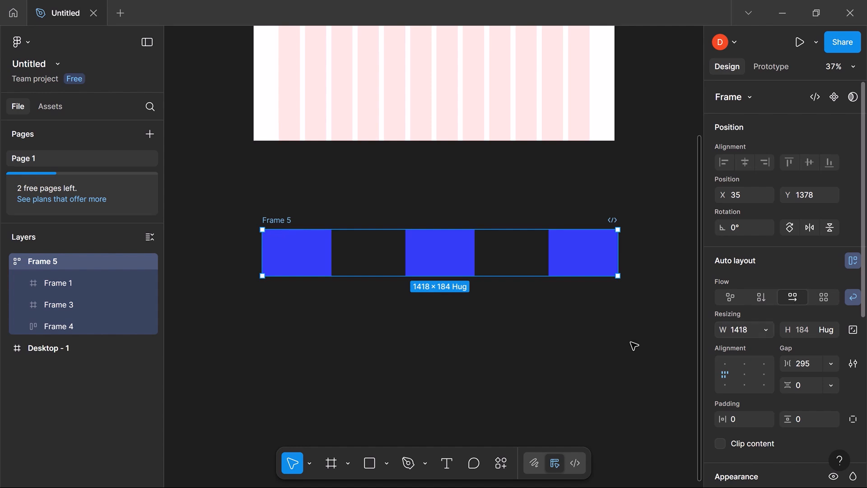
pyautogui.click(763, 299)
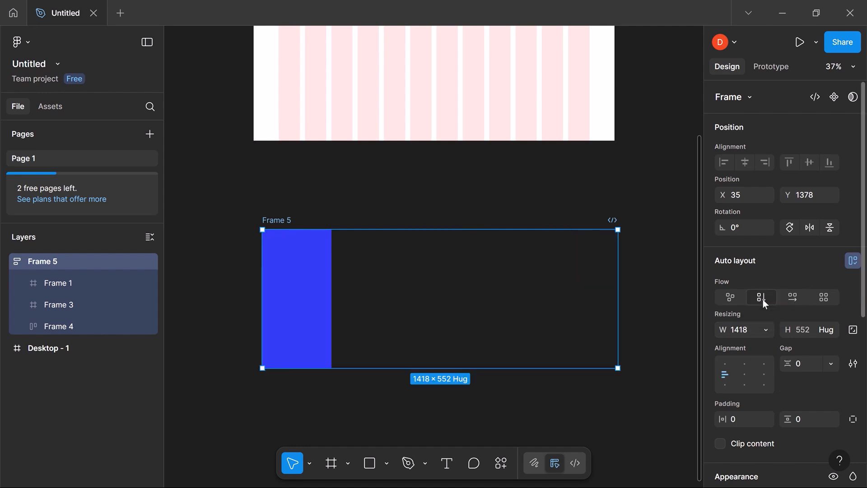
pyautogui.click(792, 299)
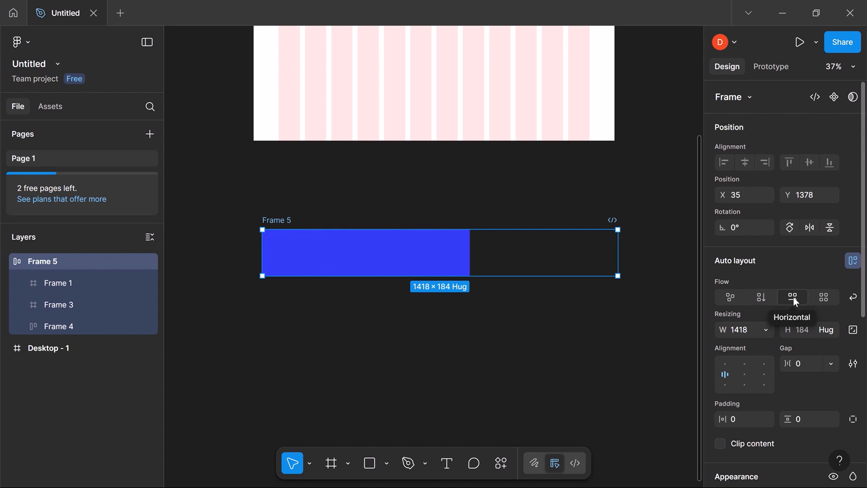
# Step: Increase the horizontal gap between the blue frames in Frame 5 to about 133
pyautogui.click(458, 260)
pyautogui.click(291, 252)
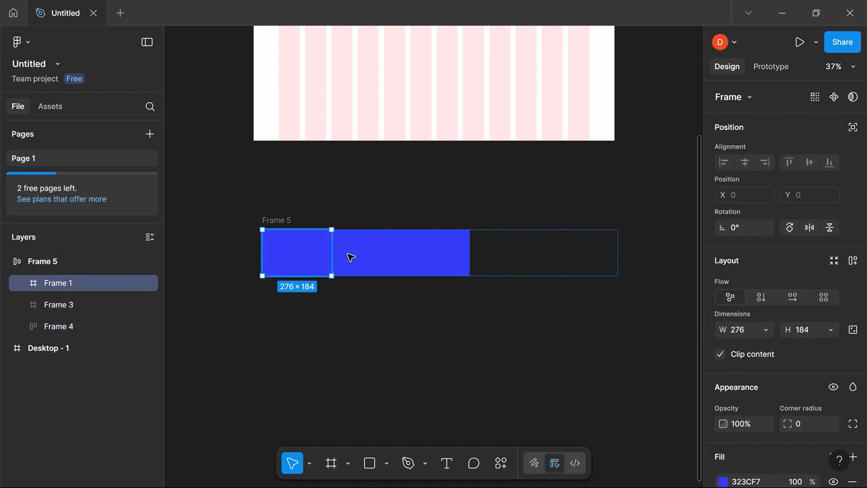
pyautogui.click(289, 220)
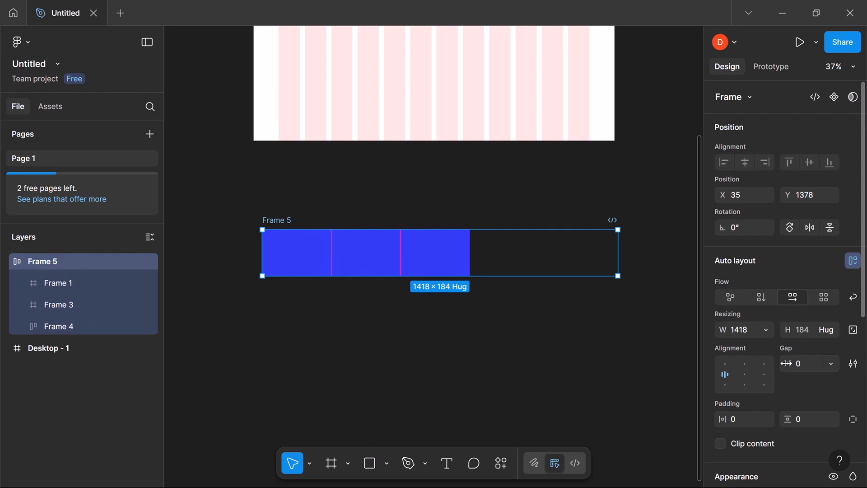
pyautogui.moveTo(794, 364); pyautogui.dragTo(855, 366)
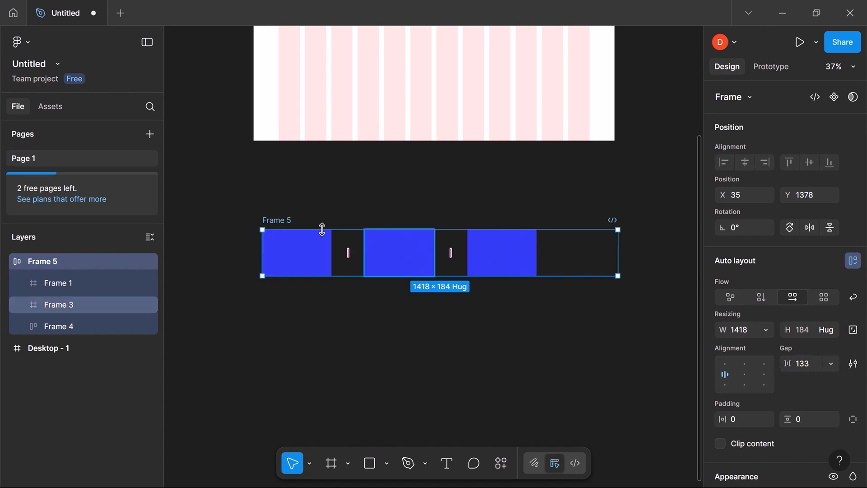
pyautogui.scroll(-3, 806, 398)
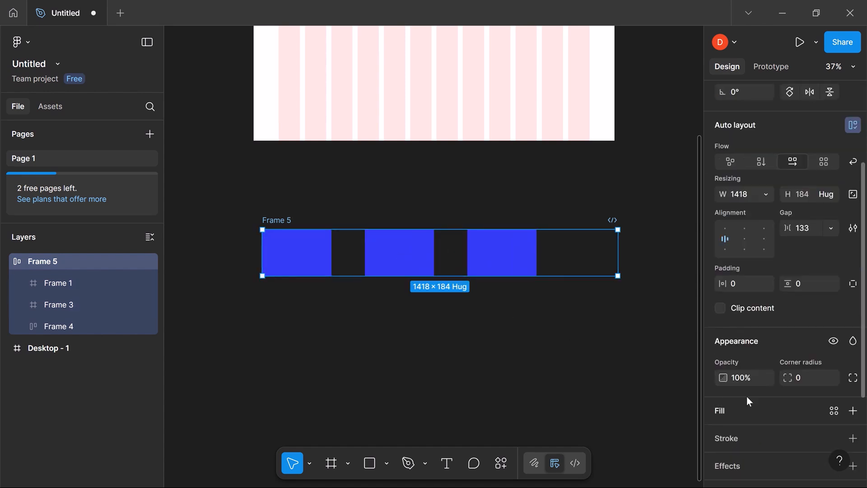
pyautogui.click(505, 263)
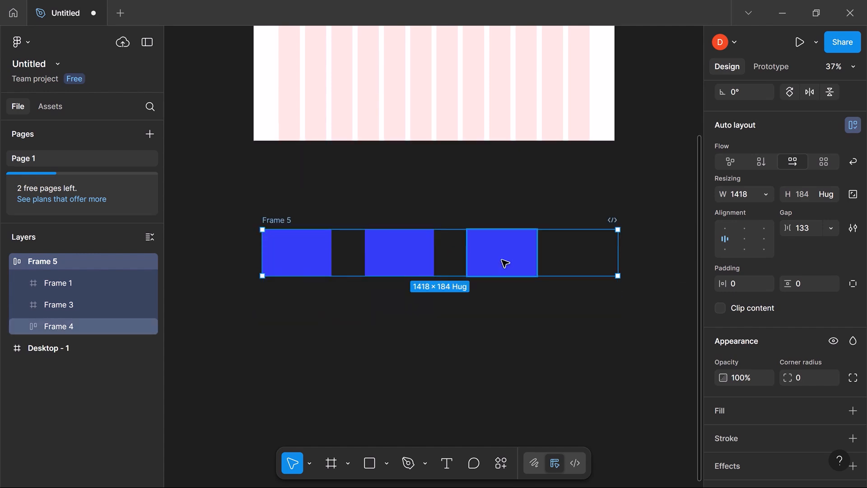
# Step: Duplicate the last blue frame below the row, insert a copy into Frame 5, and widen Frame 5 to about 1657
pyautogui.moveTo(505, 263); pyautogui.dragTo(575, 373)
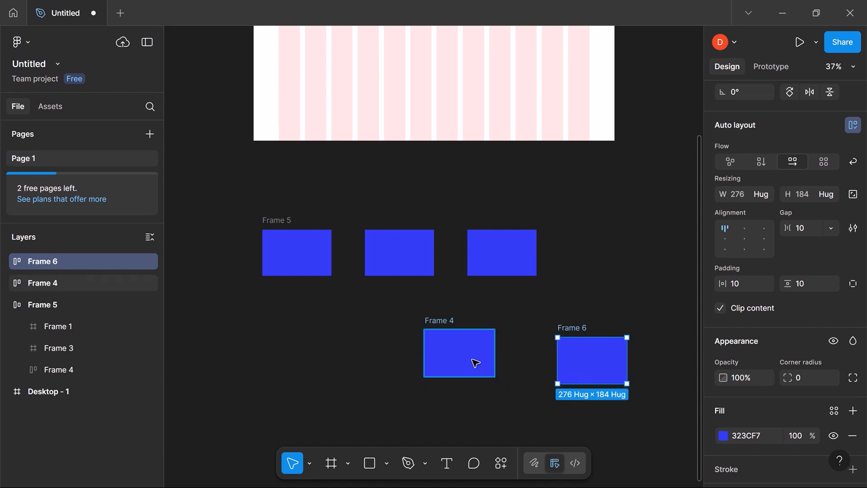
pyautogui.moveTo(475, 351); pyautogui.dragTo(445, 256)
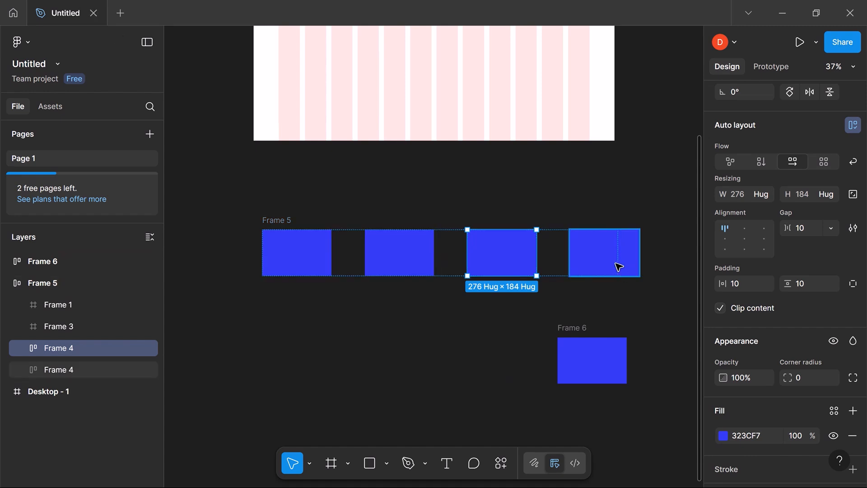
pyautogui.click(286, 224)
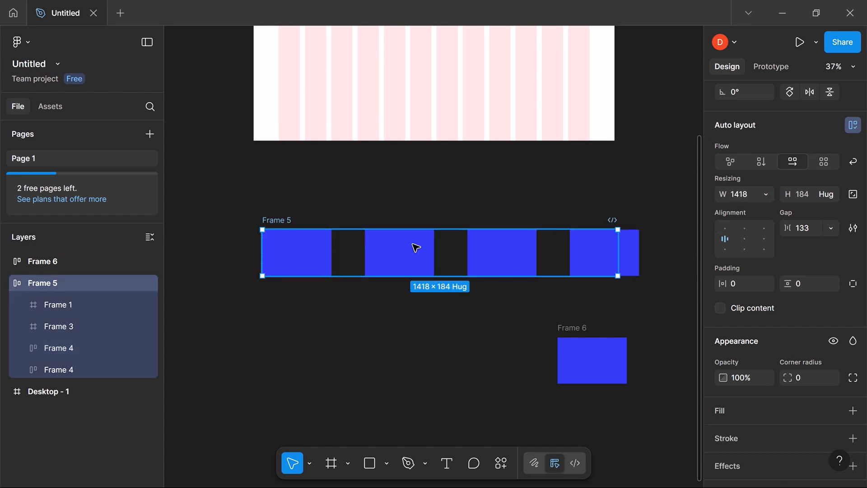
pyautogui.moveTo(618, 249); pyautogui.dragTo(678, 259)
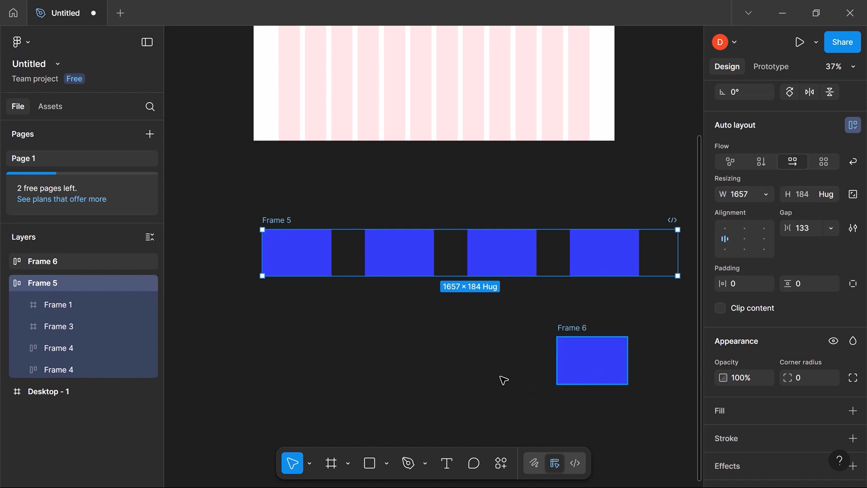
# Step: Move the loose blue Frame 6 into Frame 5 and widen Frame 5 to 1912 so it encloses the whole row
pyautogui.moveTo(563, 361); pyautogui.dragTo(452, 256)
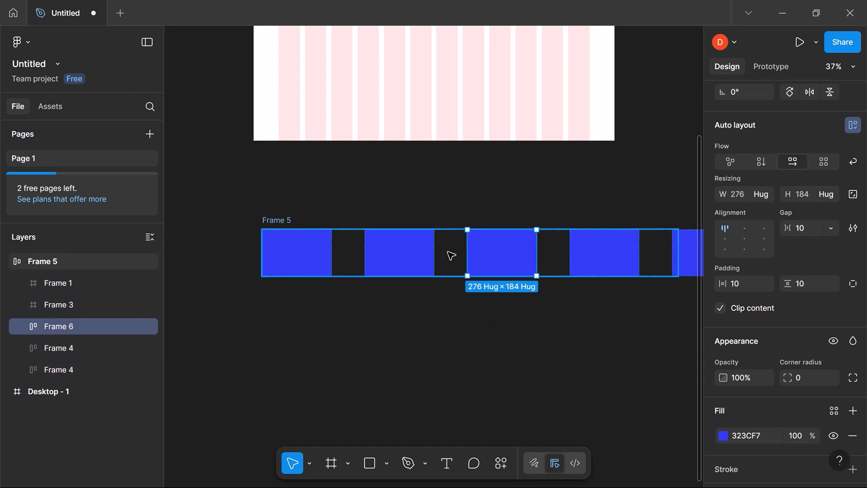
pyautogui.moveTo(290, 222); pyautogui.dragTo(234, 210)
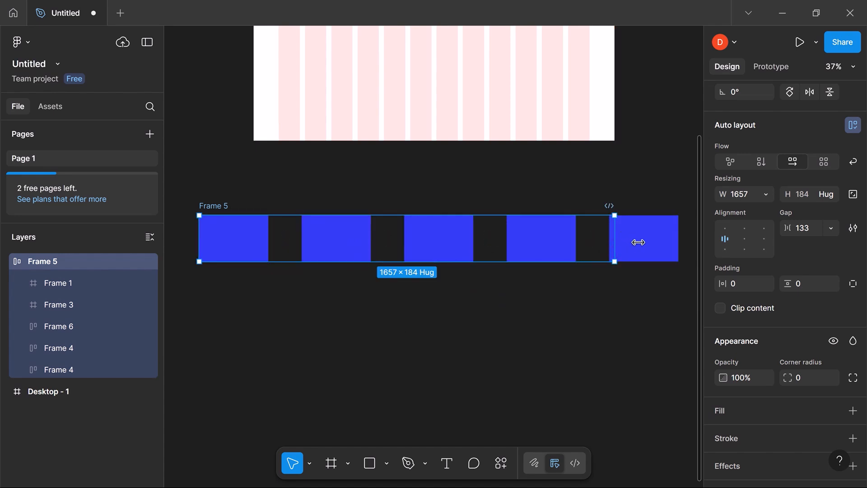
pyautogui.moveTo(638, 242); pyautogui.dragTo(678, 248)
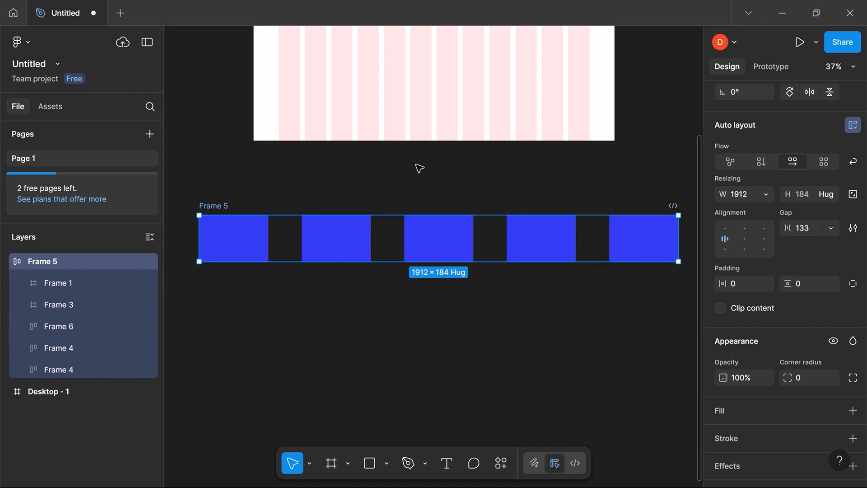
# Step: Move Frame 5 into Desktop - 1, aligned with the first layout column at X 100, Y 148
pyautogui.scroll(3, 420, 168)
pyautogui.scroll(2, 304, 297)
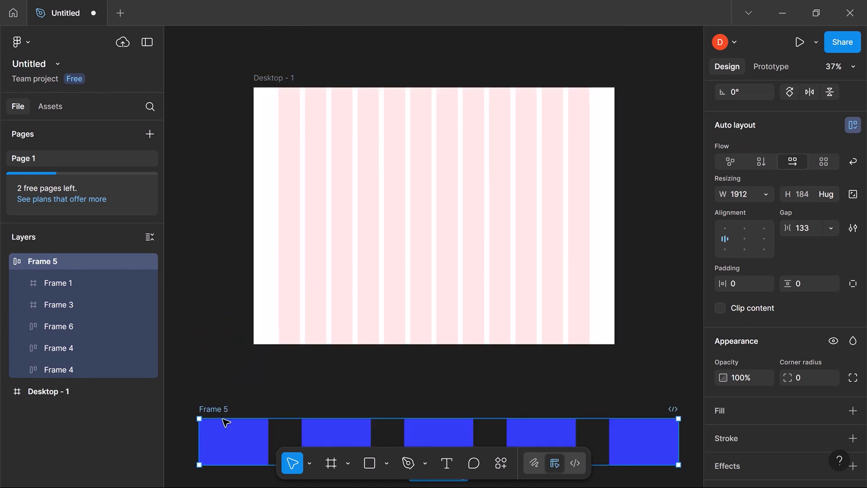
pyautogui.moveTo(234, 434); pyautogui.dragTo(316, 144)
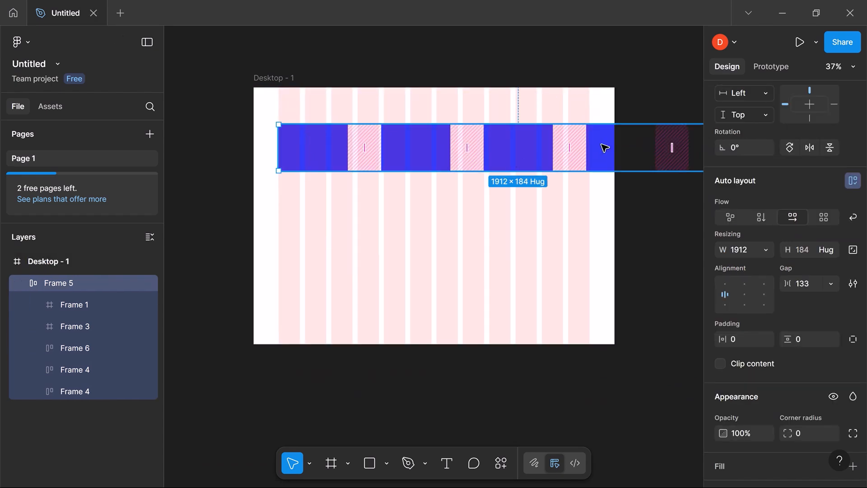
# Step: Delete the last two blue frames, both named Frame 4, from Frame 5
pyautogui.click(606, 148)
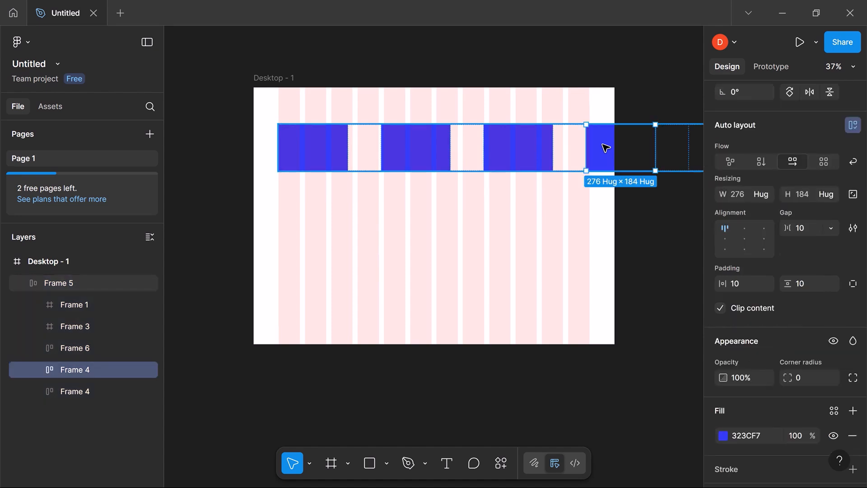
pyautogui.press('Delete')
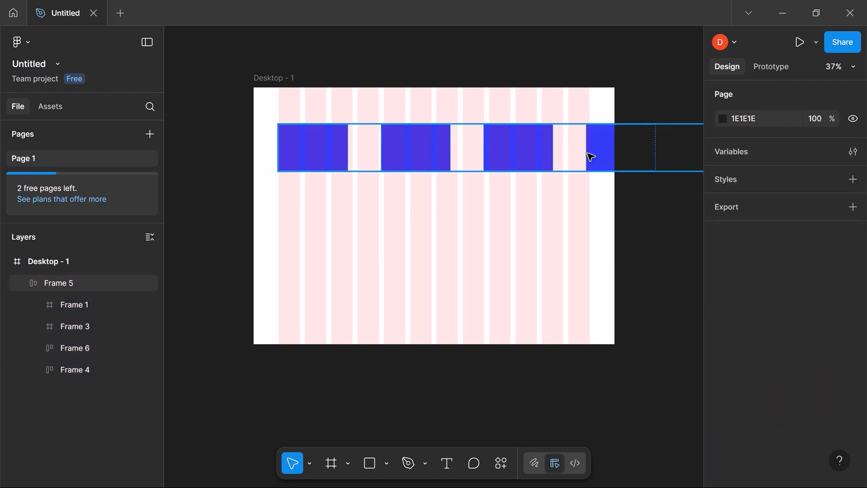
pyautogui.click(590, 156)
pyautogui.click(612, 154)
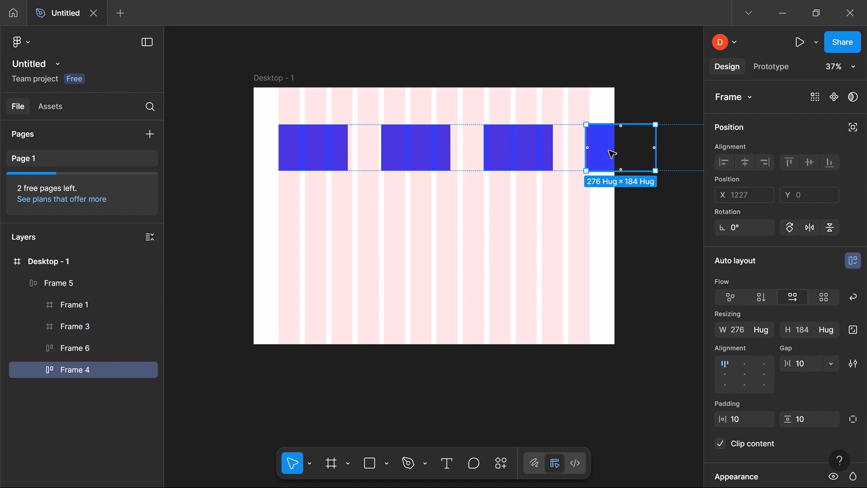
pyautogui.press('Delete')
# Step: Narrow Frame 5 to 1240 so its right edge meets the last layout column
pyautogui.scroll(3, 619, 151)
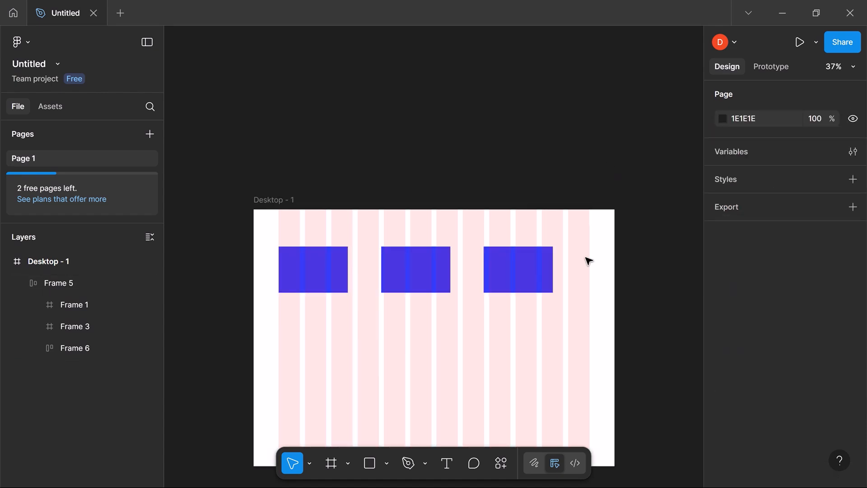
pyautogui.scroll(-2, 589, 261)
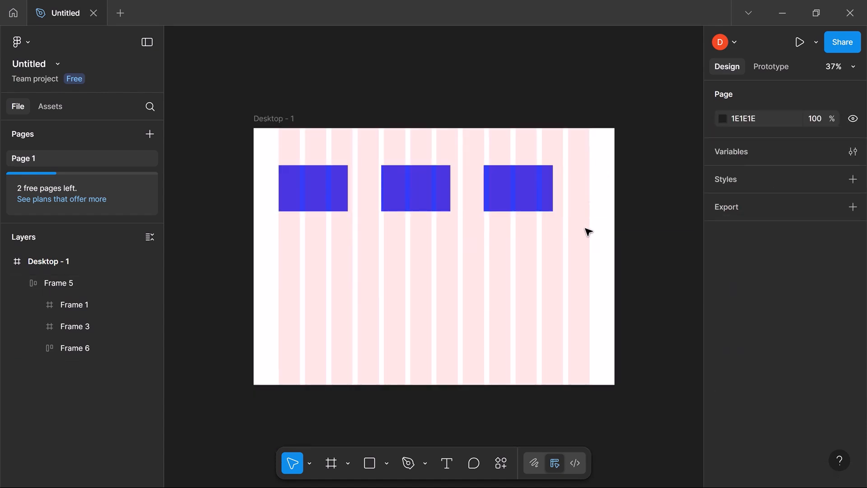
pyautogui.hscroll(5, 586, 233)
pyautogui.hscroll(-1, 311, 187)
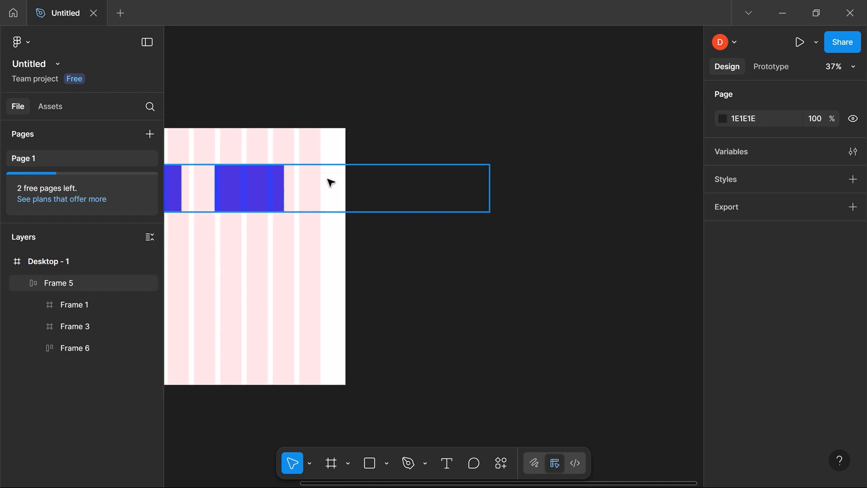
pyautogui.click(499, 194)
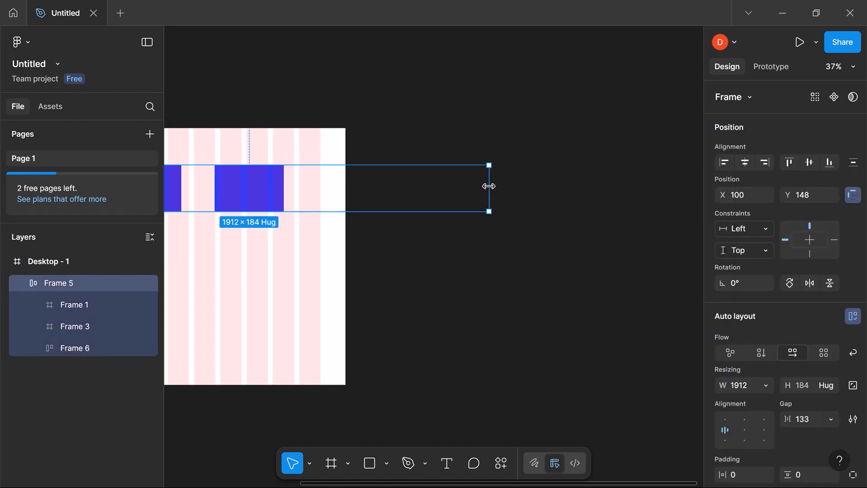
pyautogui.moveTo(489, 186); pyautogui.dragTo(324, 186)
pyautogui.hscroll(-5, 295, 309)
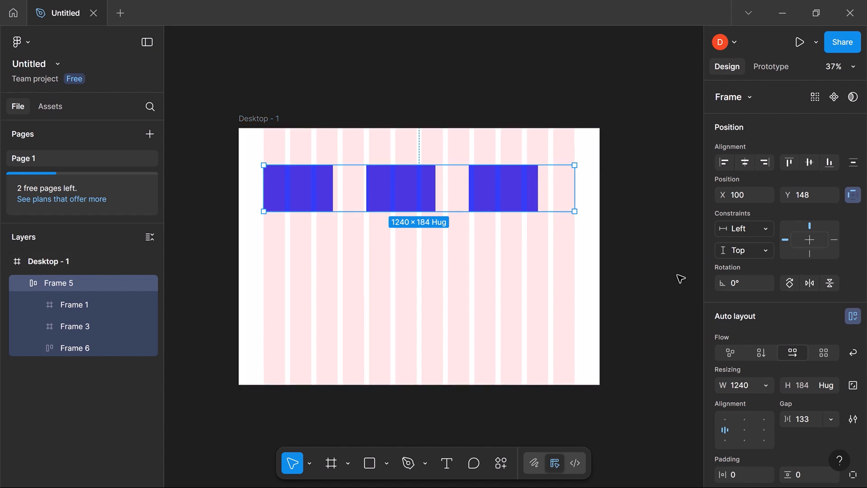
# Step: Increase the horizontal gap between the blue frames in Frame 5 to 209
pyautogui.scroll(-3, 786, 347)
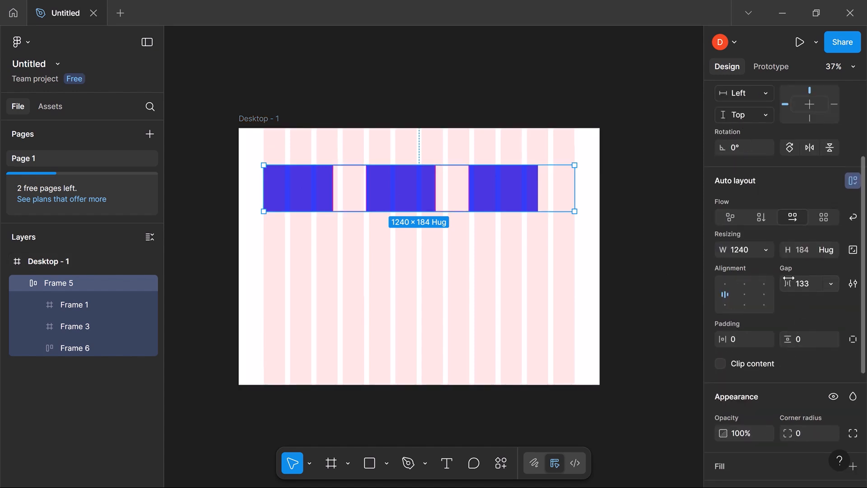
pyautogui.moveTo(786, 284); pyautogui.dragTo(23, 287)
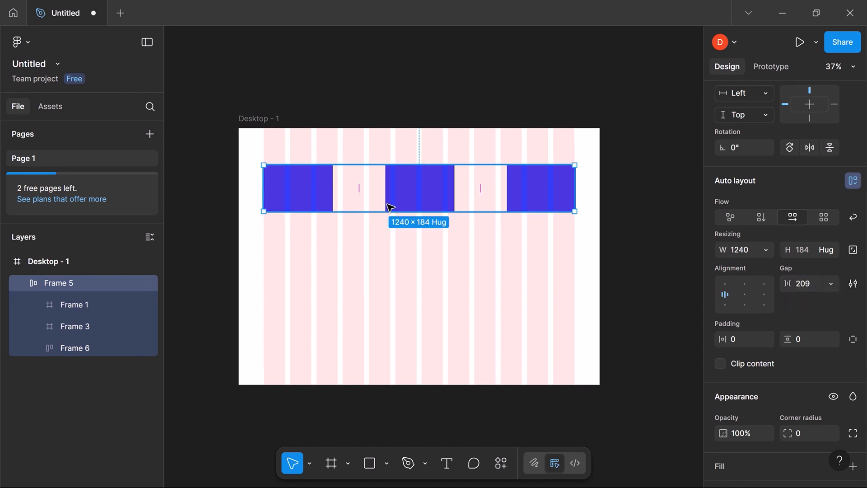
pyautogui.click(374, 249)
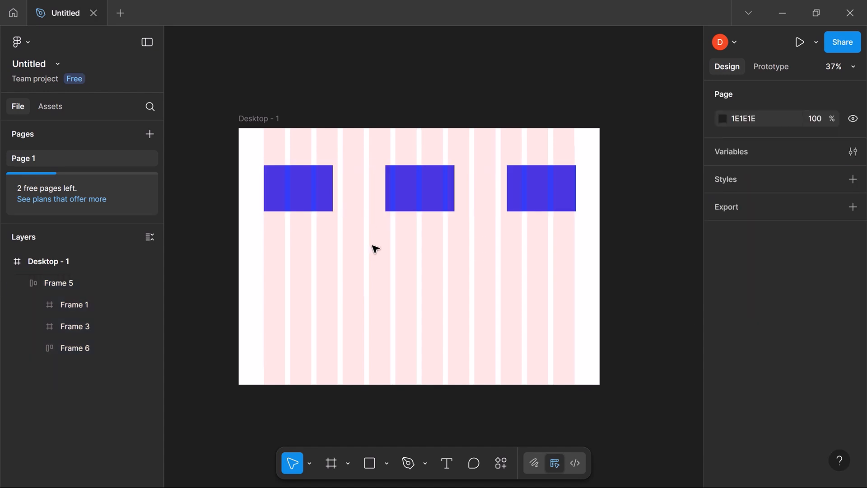
# Step: Switch Frame 5's auto layout flow to vertical and back to horizontal inside the desktop frame
pyautogui.click(432, 185)
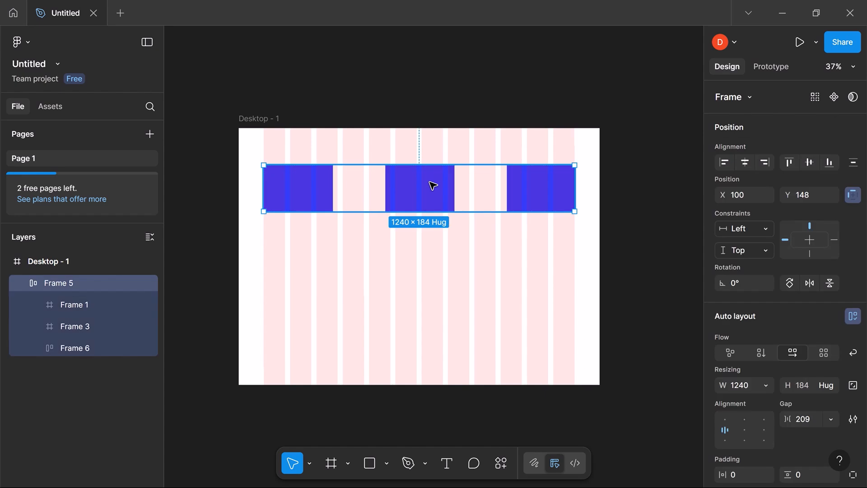
pyautogui.click(764, 355)
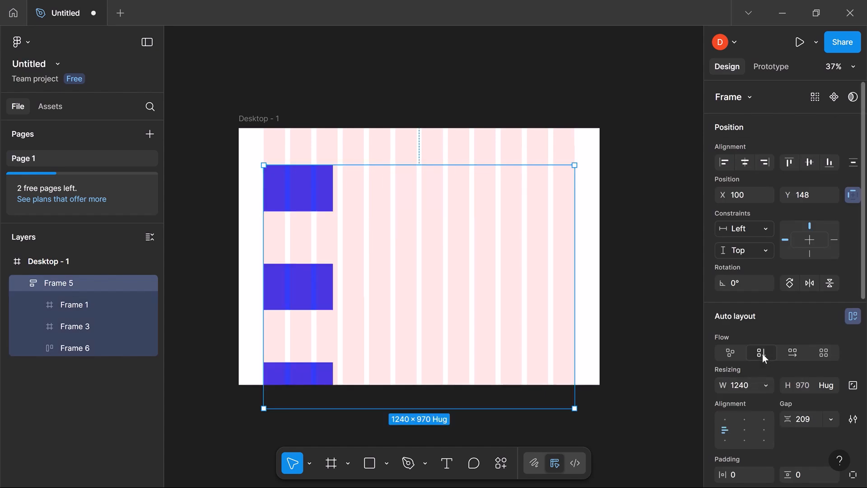
pyautogui.click(795, 357)
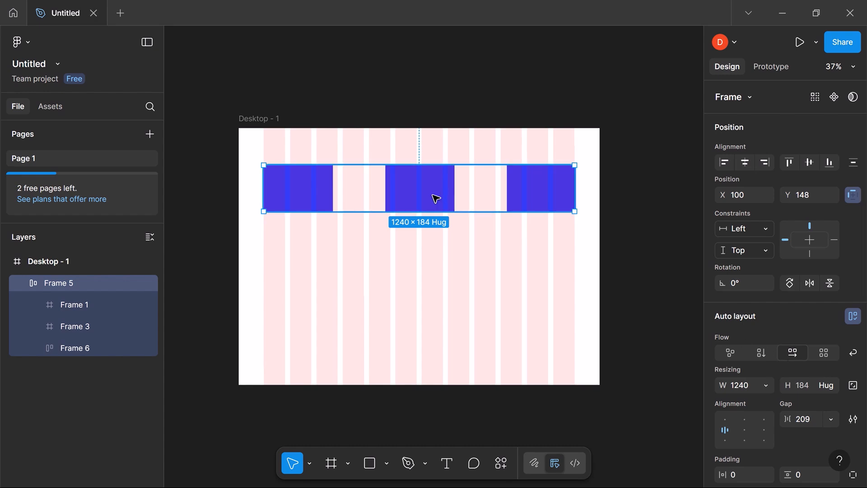
# Step: Move Frame 5 down the desktop frame to Y 689 and increase its height to 193
pyautogui.moveTo(436, 198); pyautogui.dragTo(437, 333)
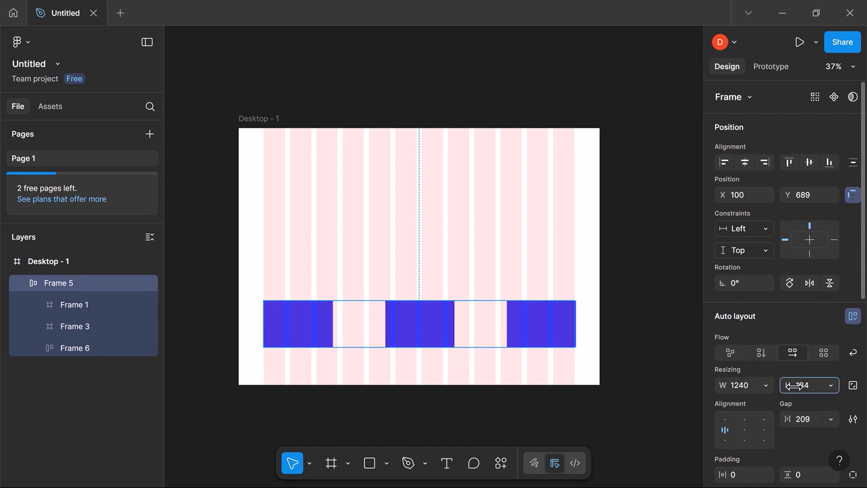
pyautogui.moveTo(795, 385)
pyautogui.mouseDown()
pyautogui.moveTo(778, 385)
pyautogui.moveTo(807, 378)
pyautogui.mouseUp()
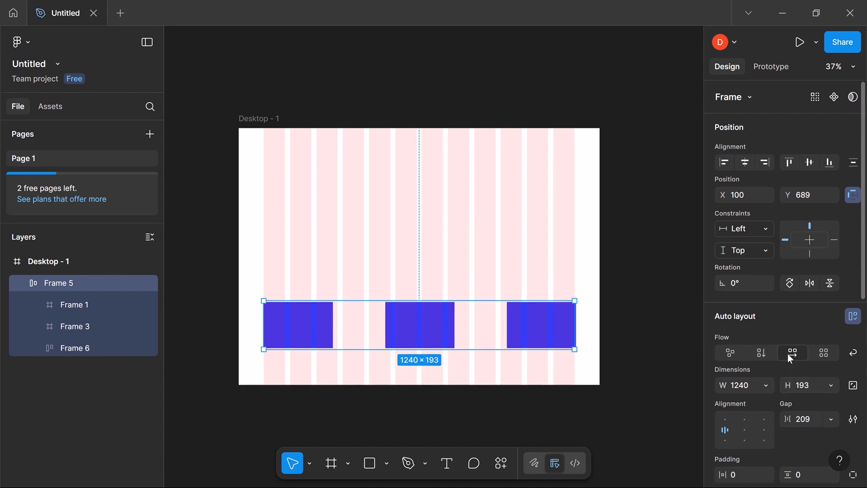
# Step: Reduce the horizontal gap between the three blue frames in Frame 5 to 205
pyautogui.scroll(-7, 788, 351)
pyautogui.scroll(5, 778, 296)
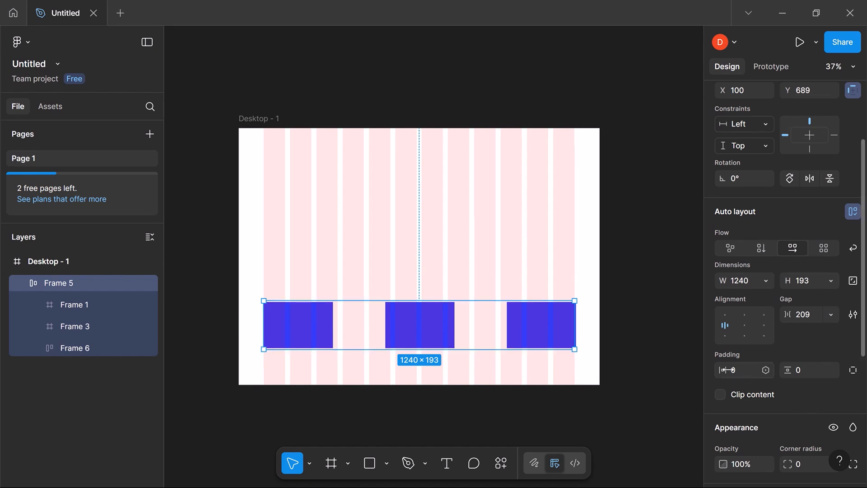
pyautogui.moveTo(726, 370)
pyautogui.mouseDown()
pyautogui.moveTo(745, 369)
pyautogui.moveTo(724, 370)
pyautogui.mouseUp()
pyautogui.moveTo(786, 315); pyautogui.dragTo(787, 314)
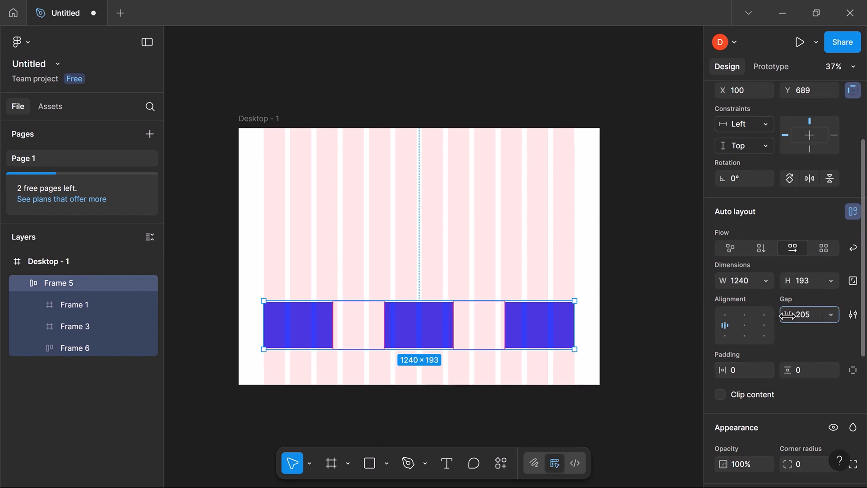
pyautogui.click(433, 243)
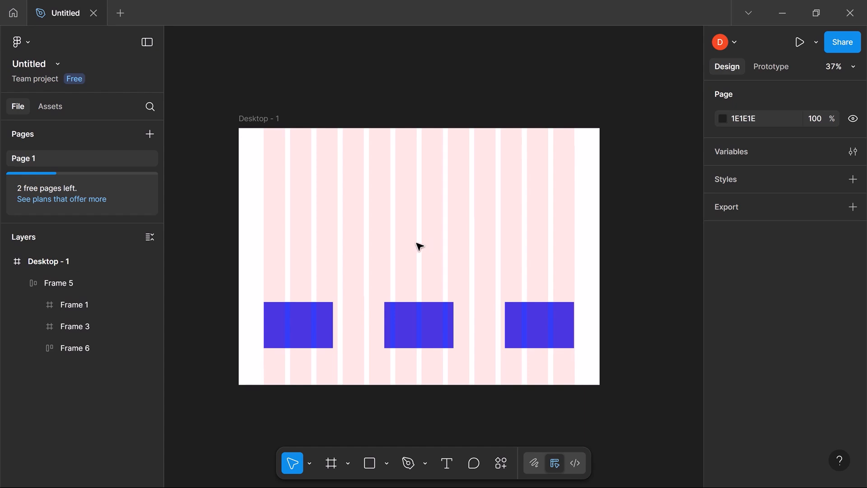
# Step: Draw a new frame of about 481 × 394 in Desktop - 1 above the blue row, at X 100, Y 68
pyautogui.click(256, 121)
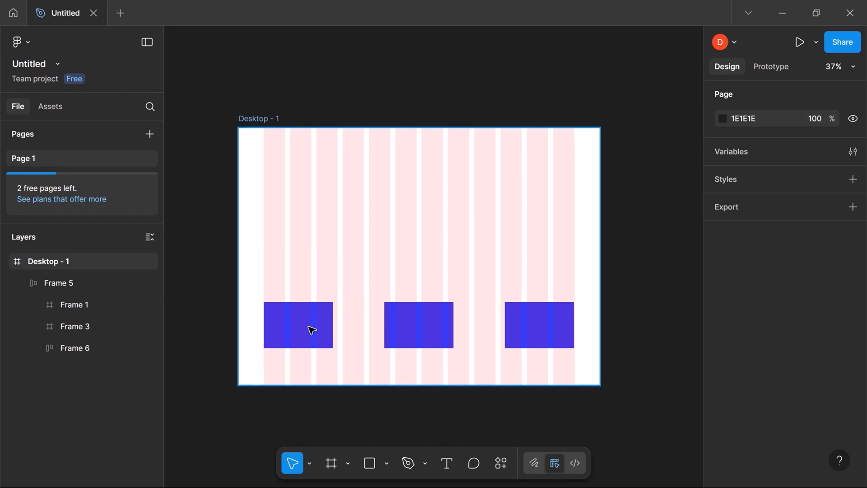
pyautogui.click(331, 463)
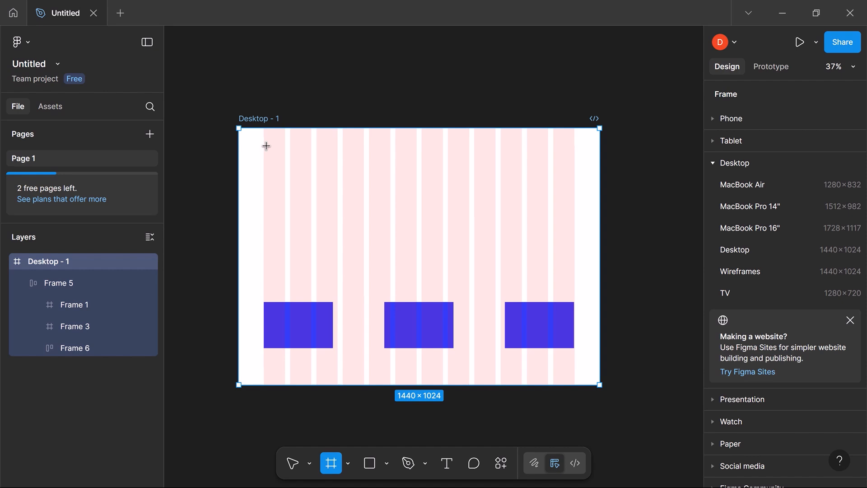
pyautogui.moveTo(263, 145); pyautogui.dragTo(385, 244)
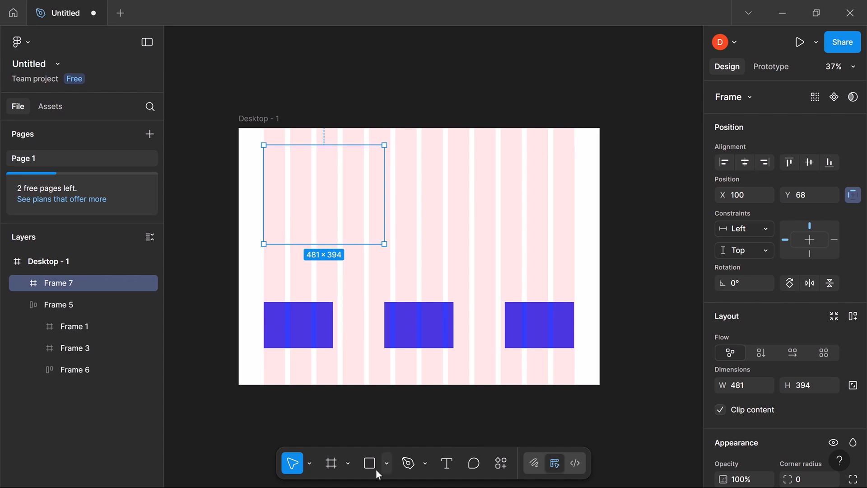
# Step: Launch the Unsplash plugin and give Frame 7 a solid purple fill, 6A00FF
pyautogui.click(501, 463)
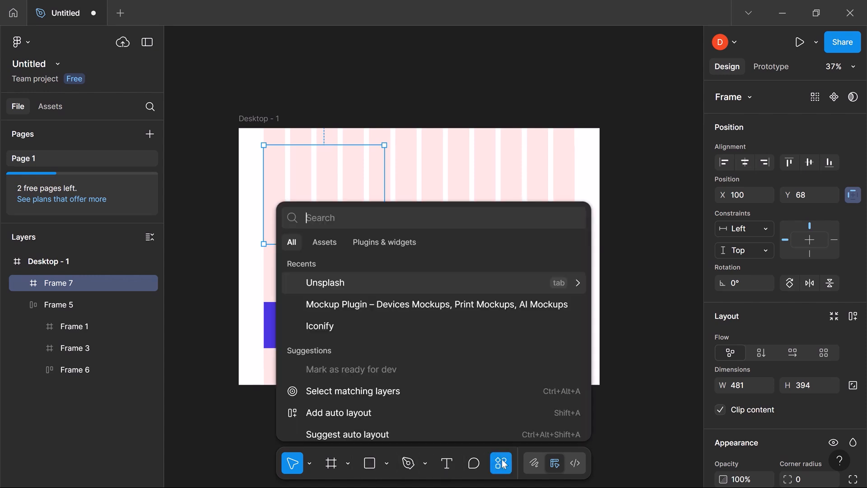
pyautogui.click(363, 282)
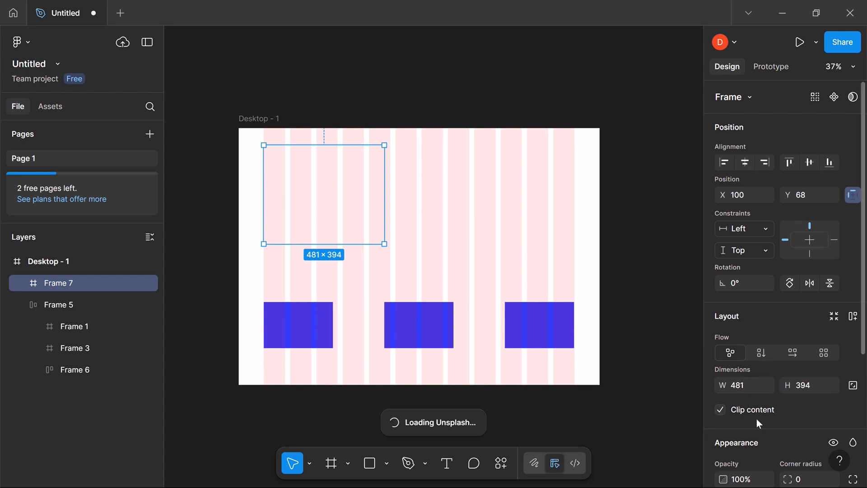
pyautogui.scroll(-4, 761, 414)
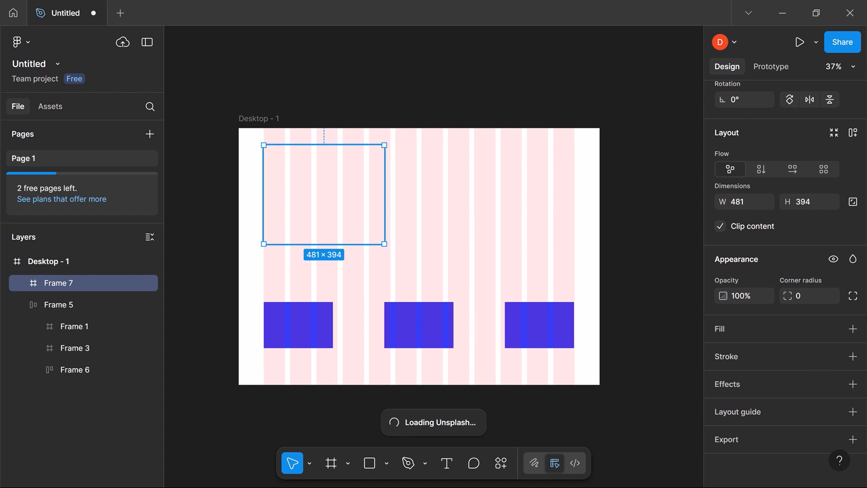
pyautogui.click(853, 330)
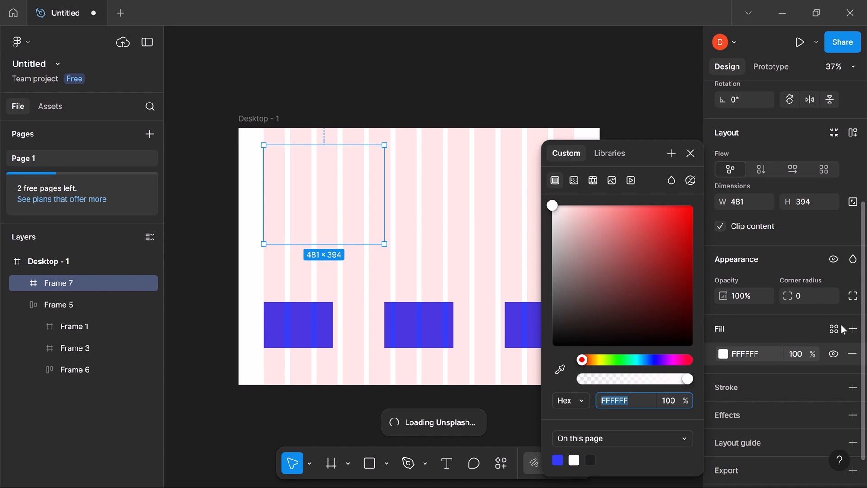
pyautogui.click(660, 358)
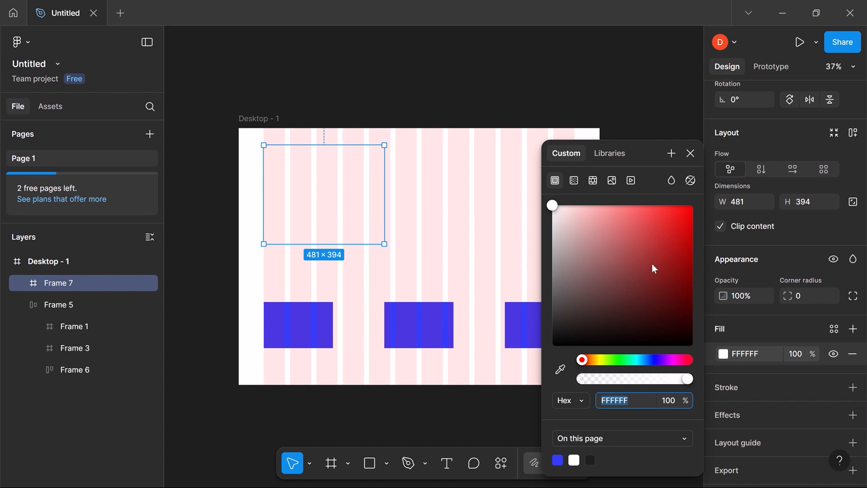
pyautogui.click(682, 215)
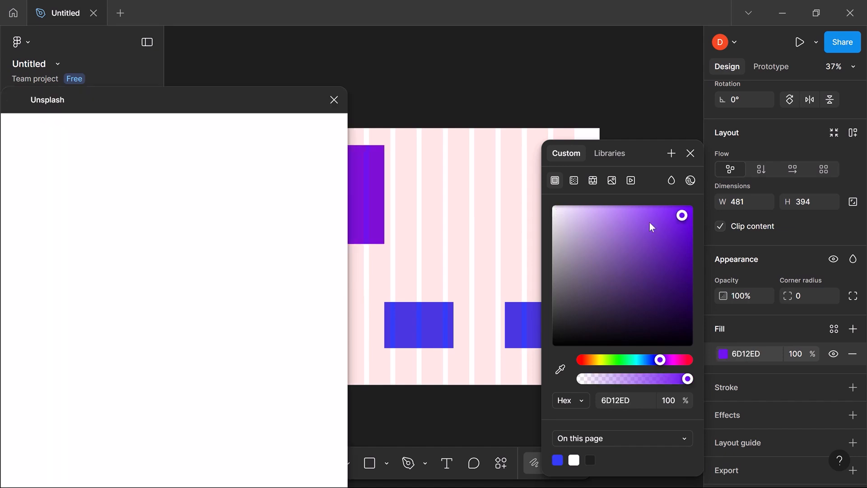
pyautogui.moveTo(682, 215); pyautogui.dragTo(693, 206)
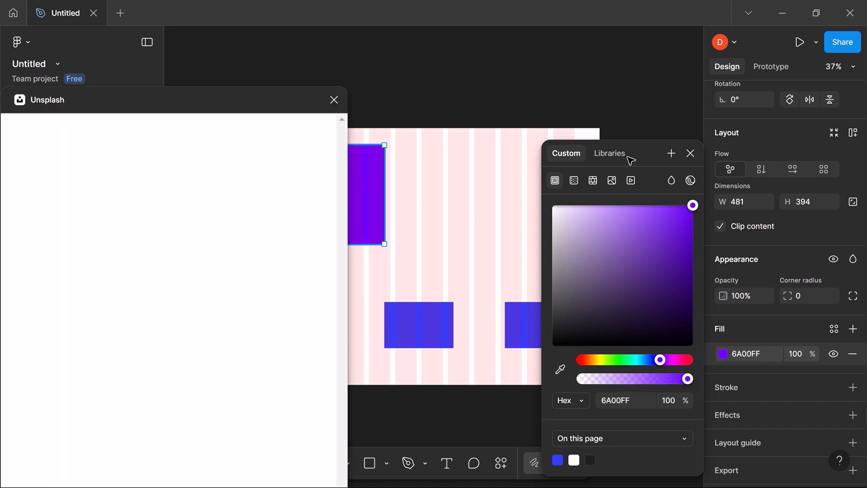
pyautogui.click(691, 153)
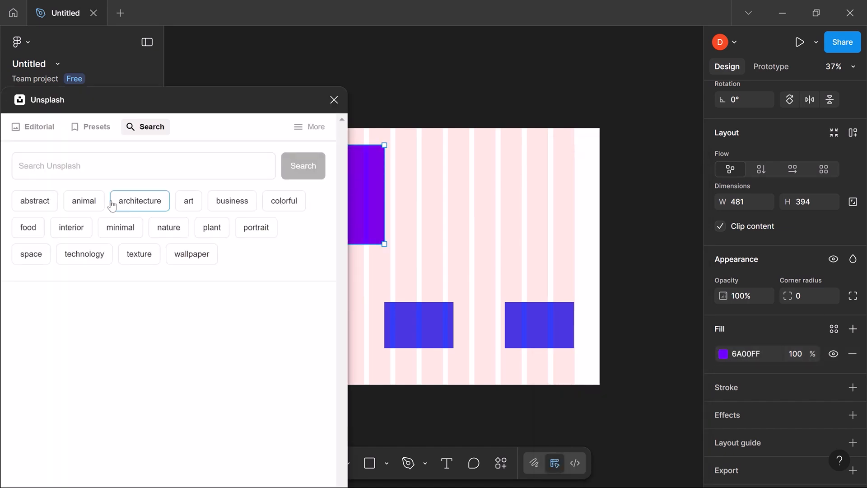
# Step: Browse Unsplash's animal photos, choose the sea turtle photo, and move the plugin window clear of Frame 7
pyautogui.click(89, 204)
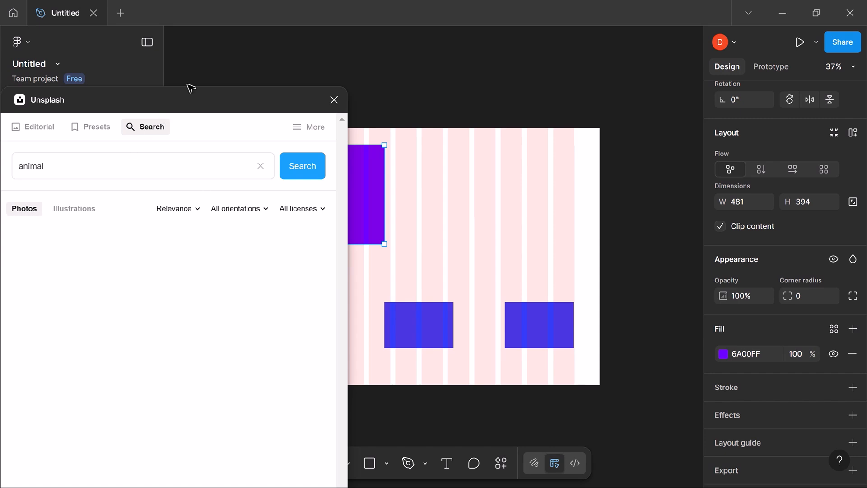
pyautogui.moveTo(175, 177); pyautogui.dragTo(164, 56)
pyautogui.click(52, 359)
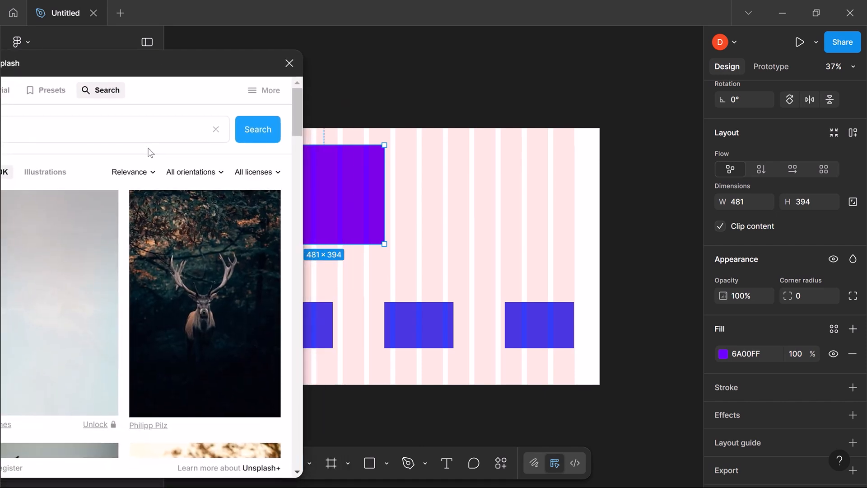
pyautogui.moveTo(228, 58); pyautogui.dragTo(166, 48)
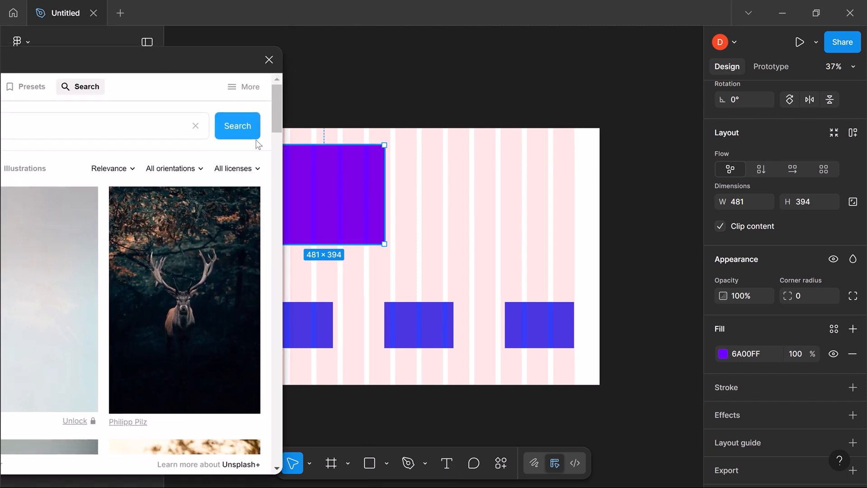
pyautogui.moveTo(196, 59); pyautogui.dragTo(278, 75)
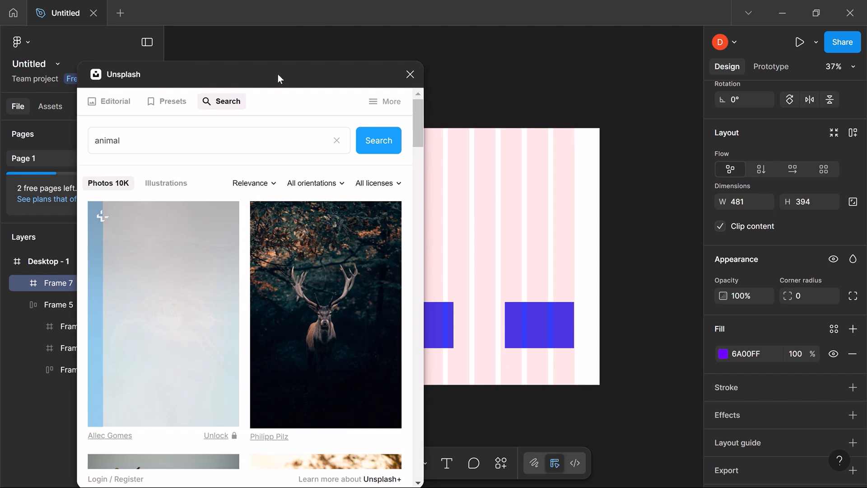
pyautogui.moveTo(278, 74); pyautogui.dragTo(94, 68)
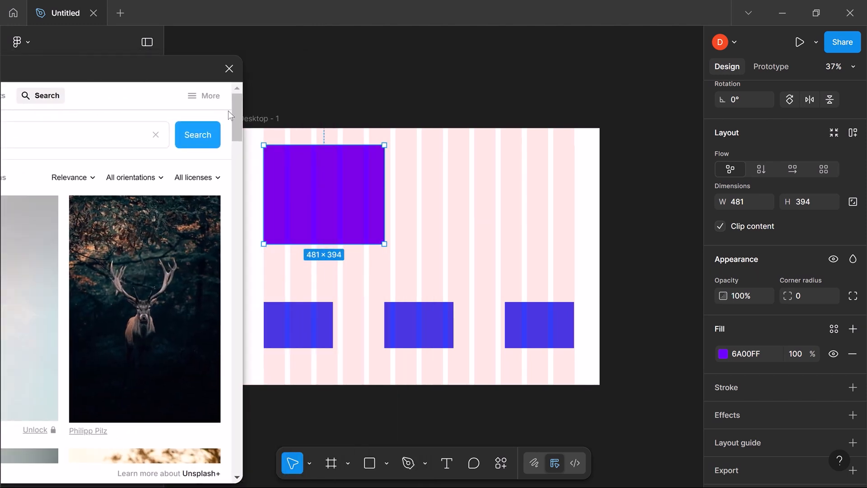
# Step: Hide the 12-column layout guide of the Desktop - 1 frame
pyautogui.click(260, 125)
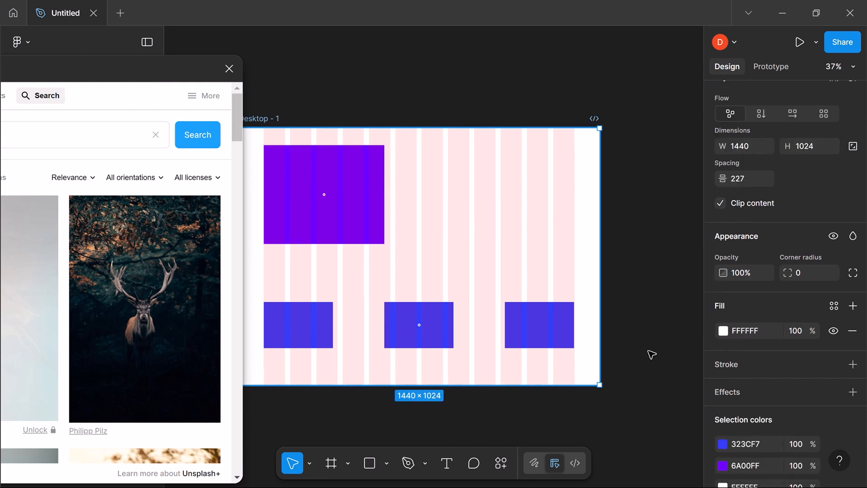
pyautogui.scroll(-5, 750, 398)
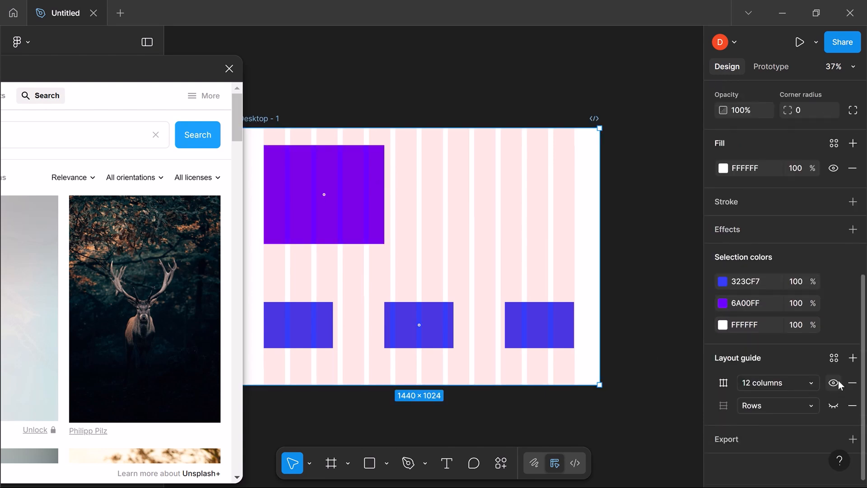
pyautogui.click(834, 383)
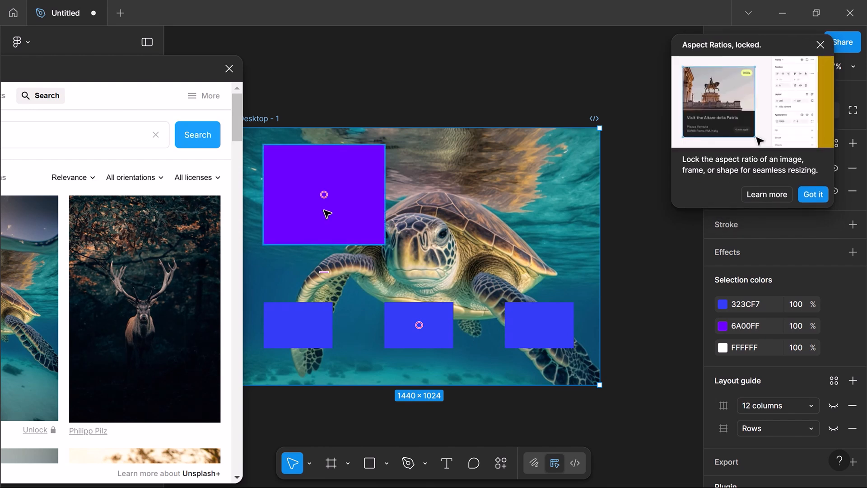
# Step: Fill Frame 7 with the sea turtle photo from Unsplash and close the plugin
pyautogui.click(280, 231)
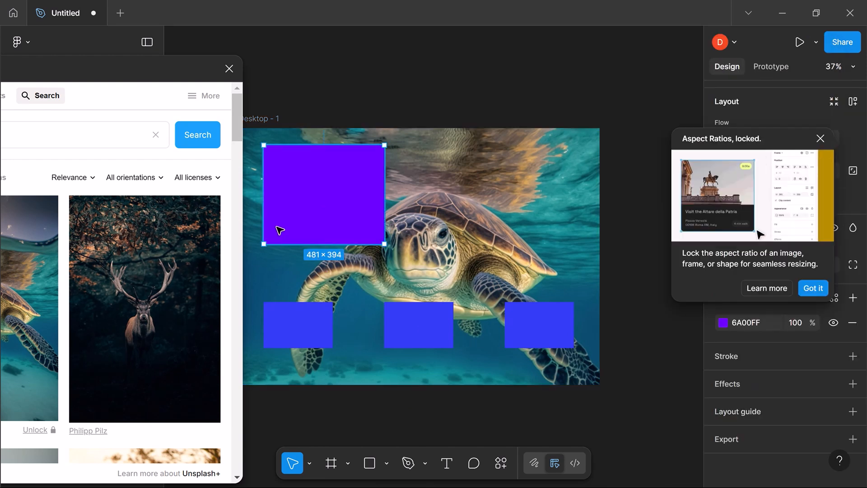
pyautogui.click(27, 278)
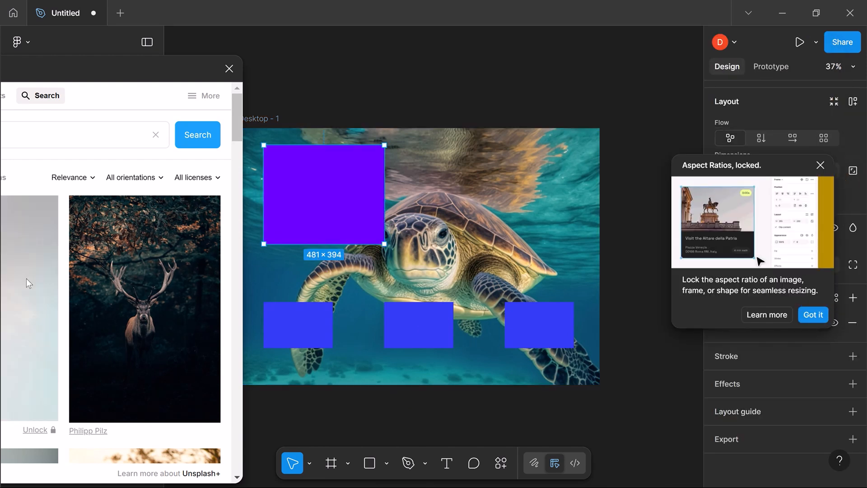
pyautogui.click(497, 257)
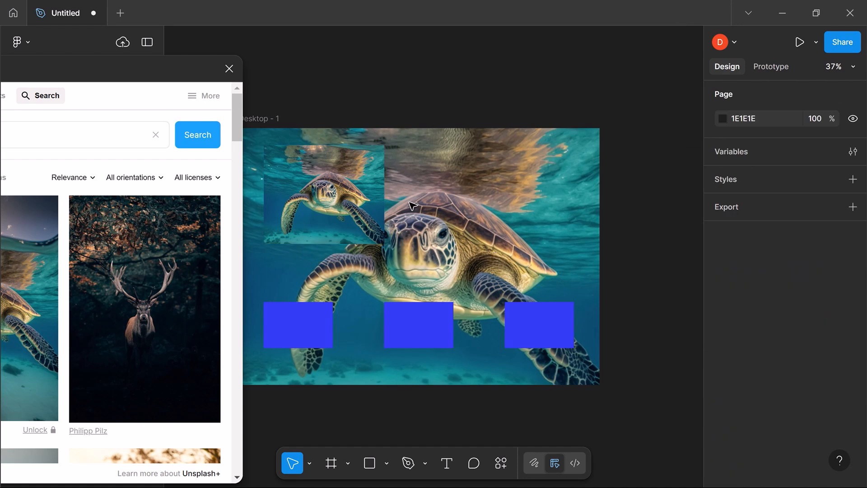
pyautogui.click(229, 68)
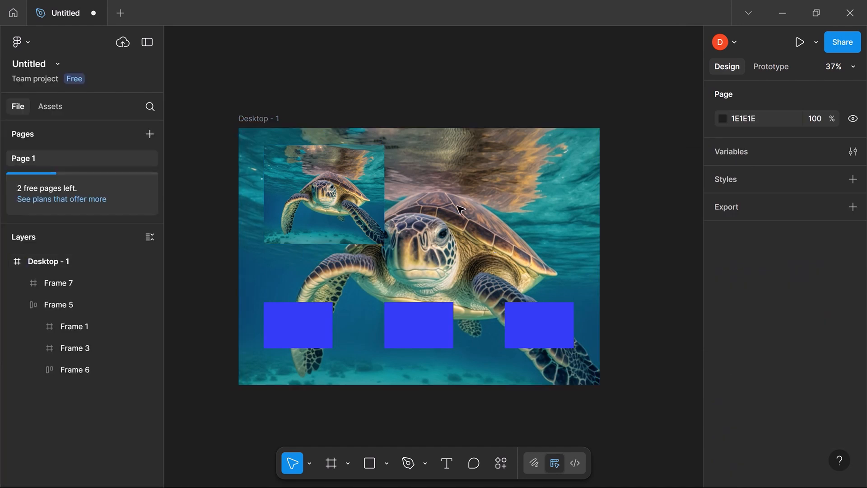
# Step: Replace the image fill of the Desktop - 1 frame with solid white, FFFFFF
pyautogui.click(283, 134)
pyautogui.scroll(-6, 795, 343)
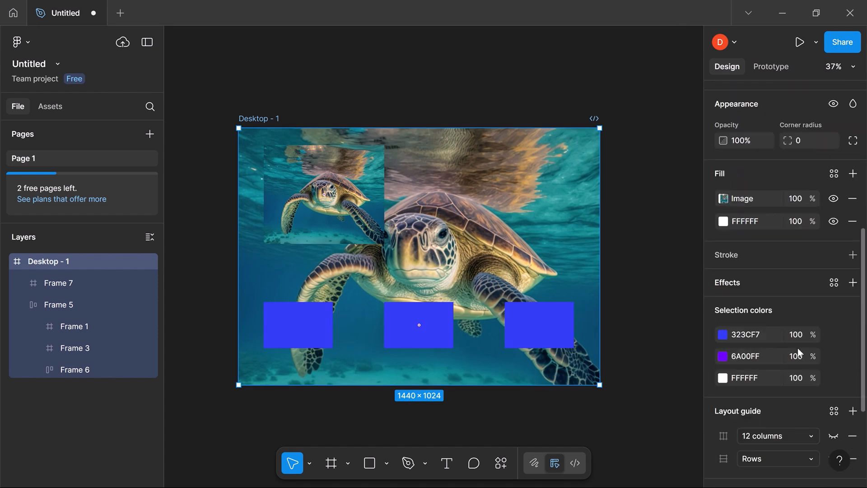
pyautogui.scroll(-1, 798, 349)
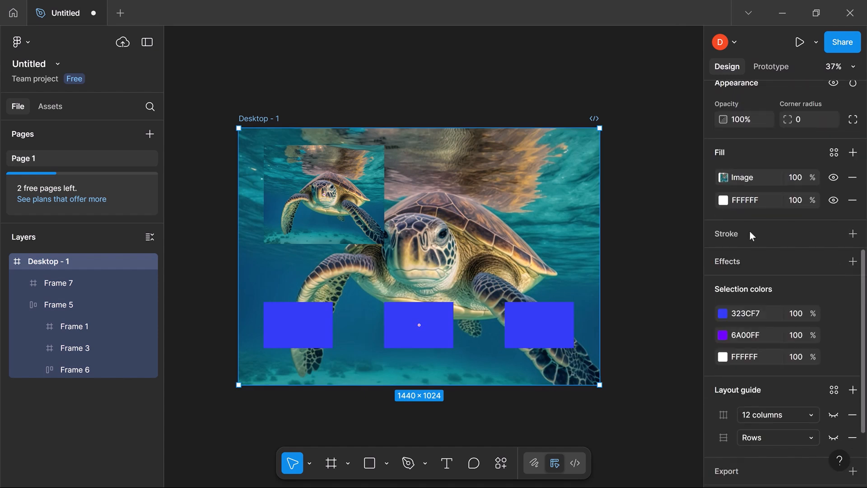
pyautogui.click(724, 177)
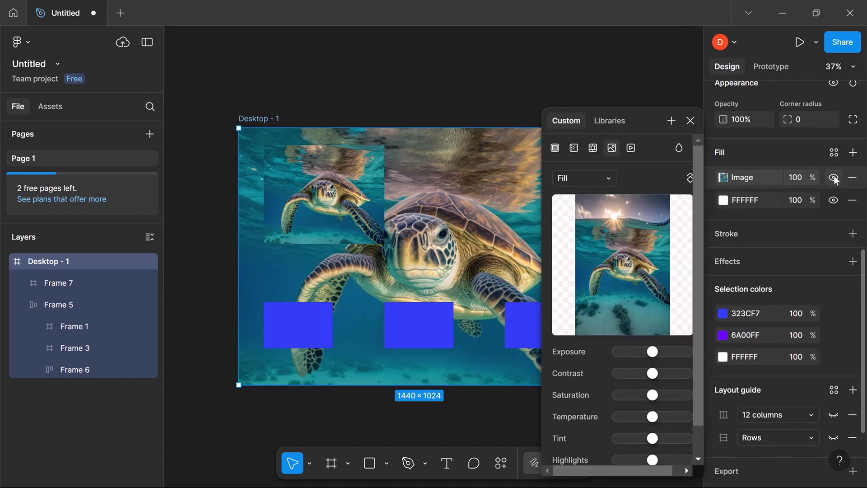
pyautogui.click(556, 148)
pyautogui.moveTo(556, 203); pyautogui.dragTo(536, 161)
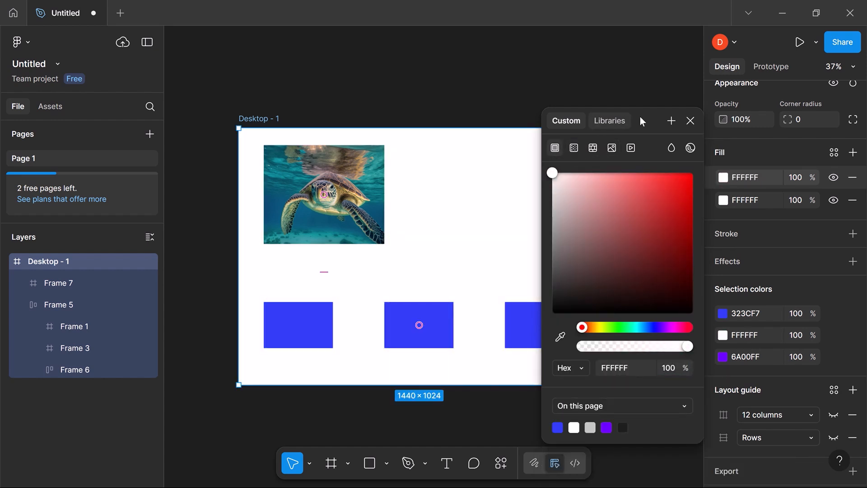
pyautogui.click(690, 121)
pyautogui.click(630, 214)
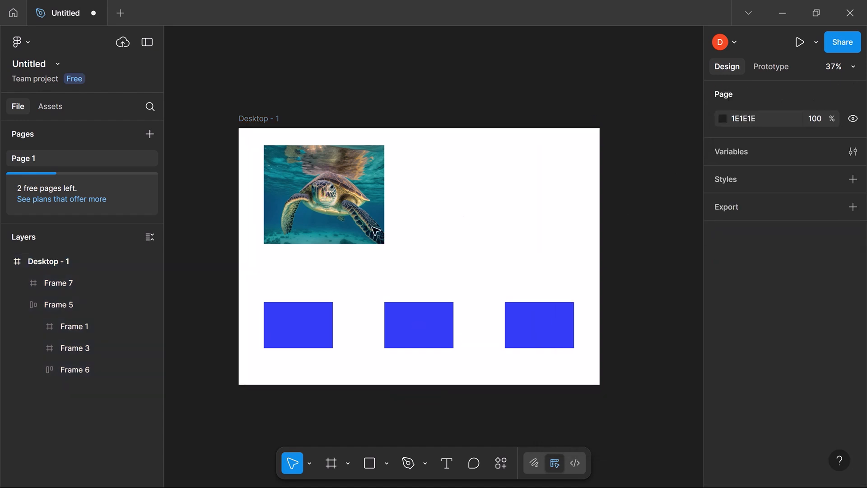
# Step: Add the two-line text "HELLO BUDDY!" to the right of the turtle image in Desktop - 1, at X 859, Y 138
pyautogui.click(333, 192)
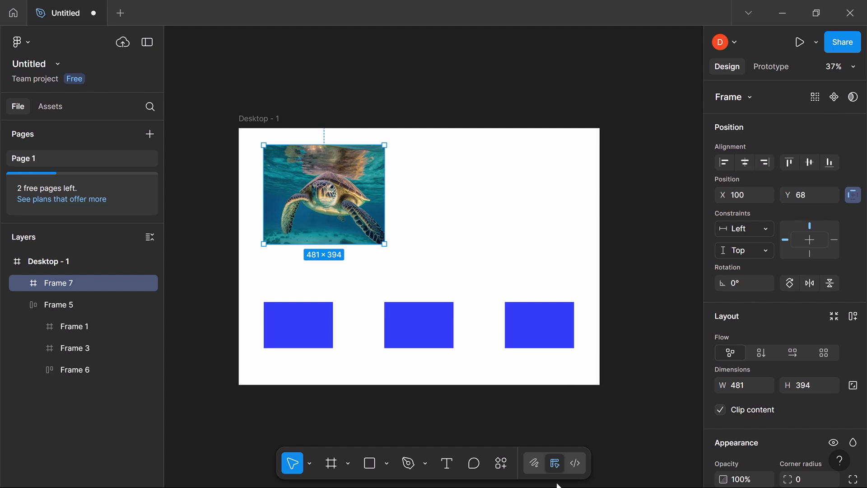
pyautogui.click(447, 463)
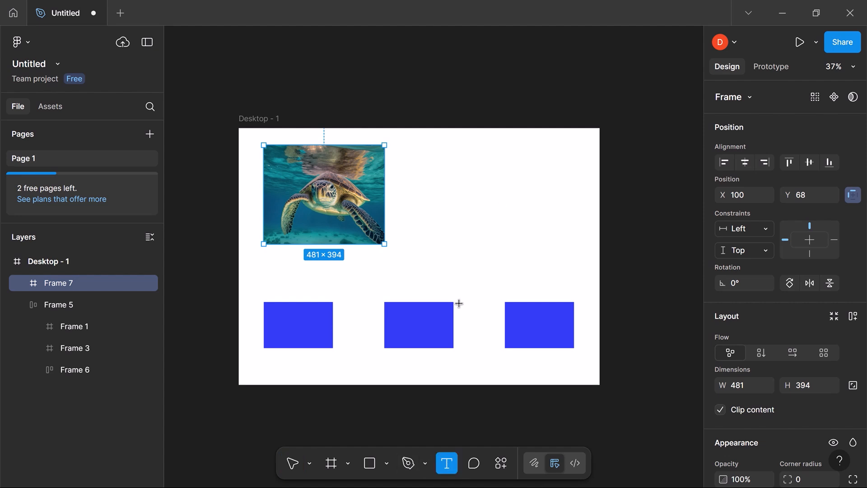
pyautogui.click(454, 256)
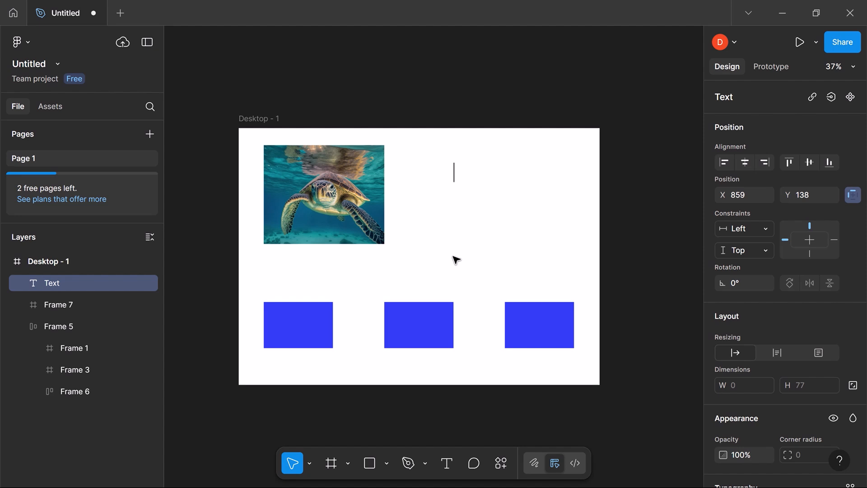
pyautogui.write('HE')
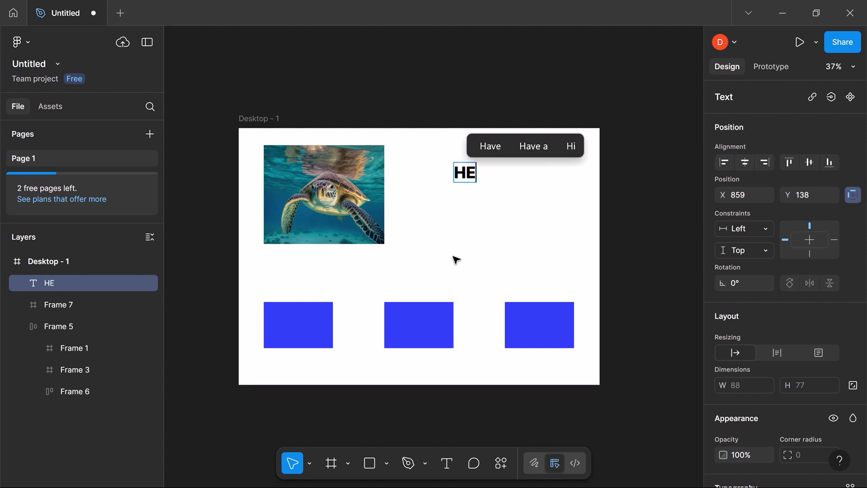
pyautogui.write('LLO')
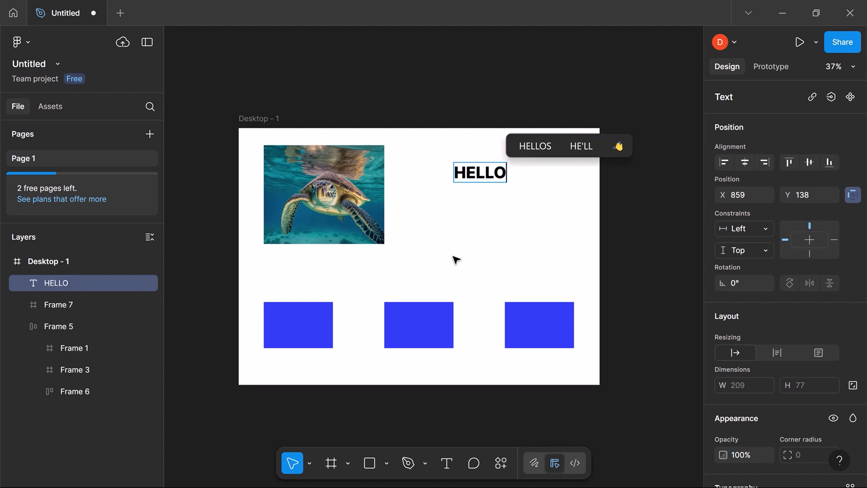
pyautogui.press('Return')
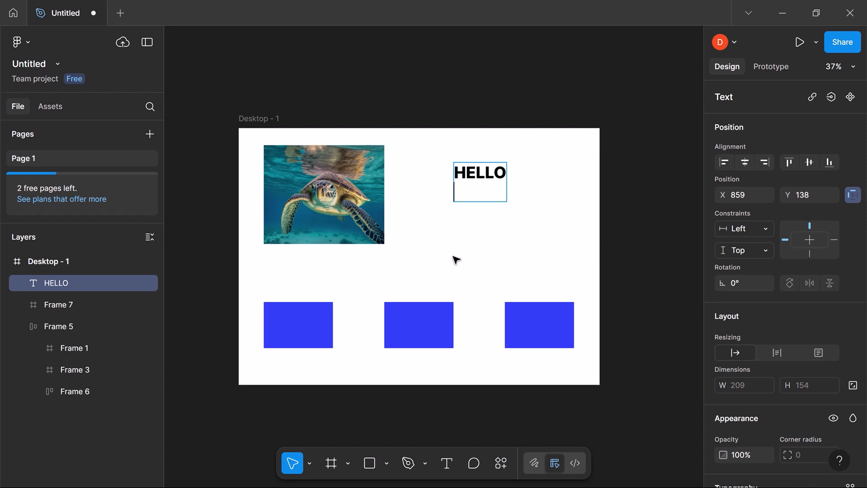
pyautogui.write('BUDDY')
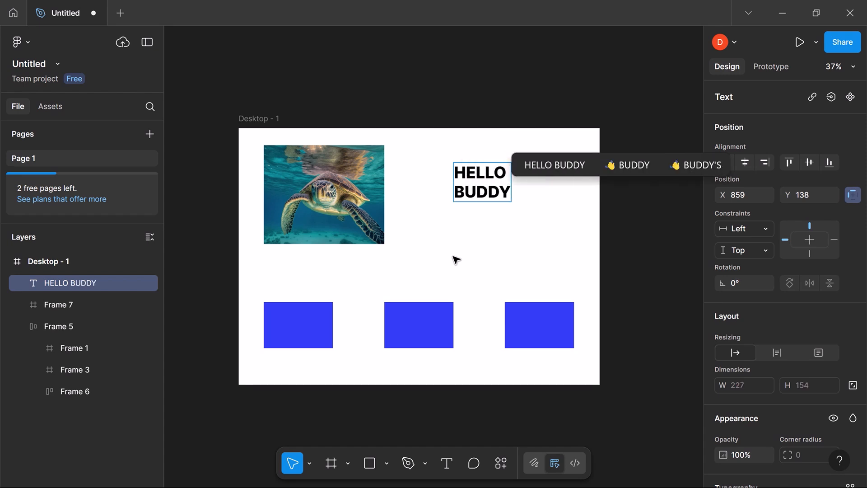
pyautogui.write('!')
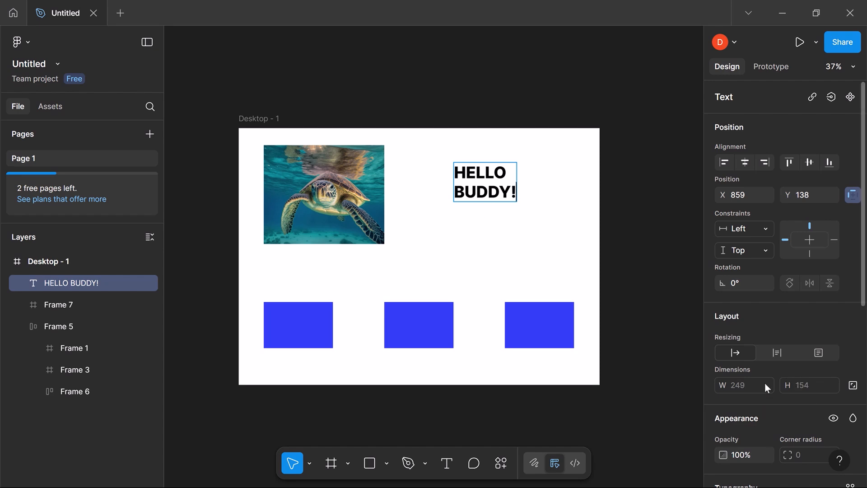
pyautogui.scroll(-3, 765, 383)
pyautogui.scroll(-1, 761, 382)
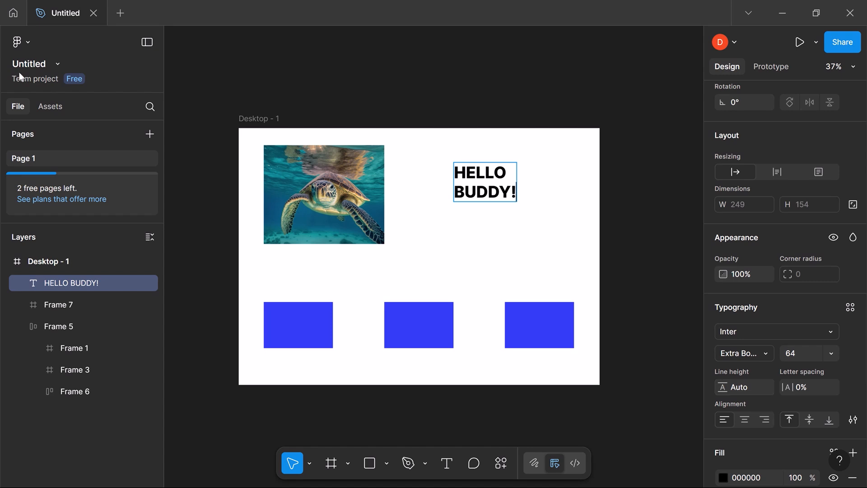
pyautogui.press('Escape')
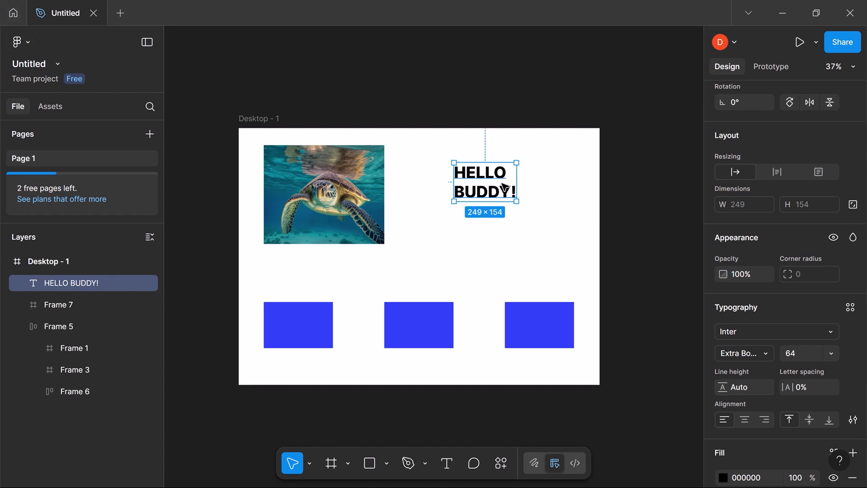
# Step: Resize the "HELLO BUDDY!" text box to about 311 × 153 and place it at about X 889, Y 90
pyautogui.moveTo(574, 140); pyautogui.dragTo(578, 146)
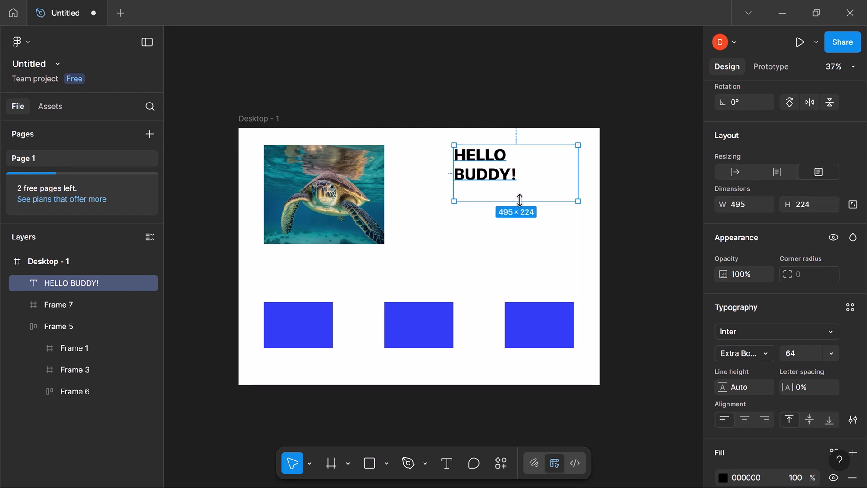
pyautogui.moveTo(520, 201); pyautogui.dragTo(523, 183)
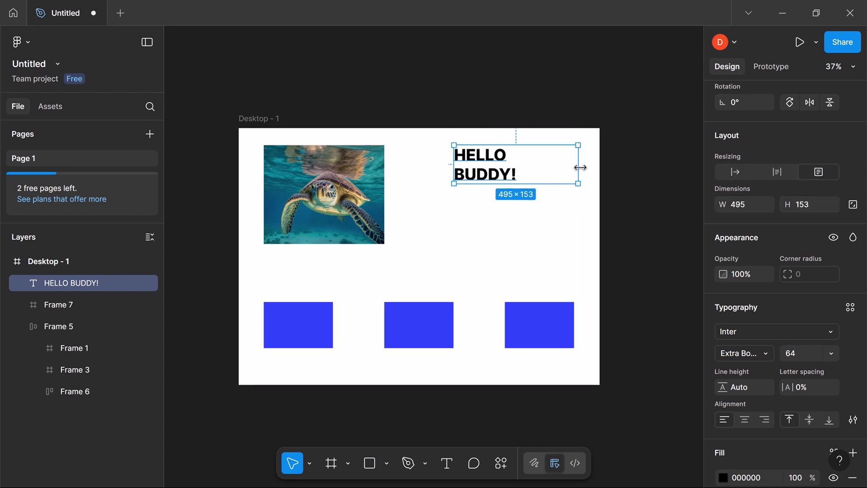
pyautogui.moveTo(577, 167); pyautogui.dragTo(505, 165)
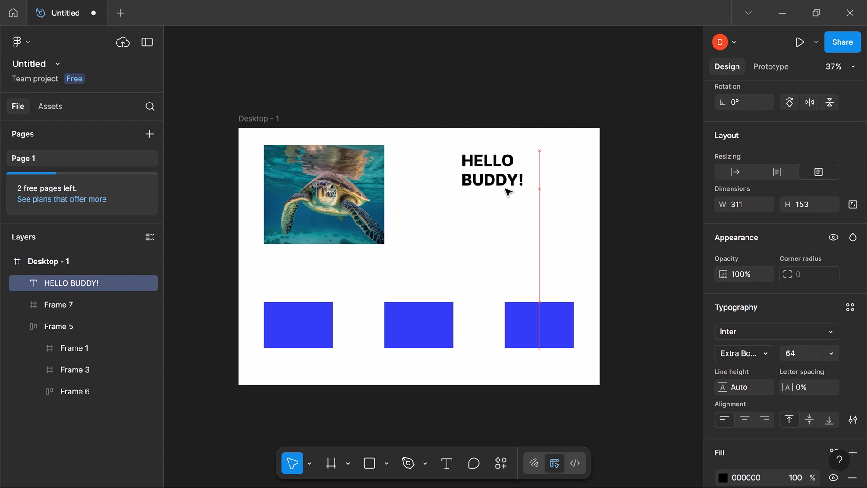
# Step: Draw a button frame about 305 × 95 below the "HELLO BUDDY!" text in Desktop - 1
pyautogui.click(372, 467)
pyautogui.click(345, 457)
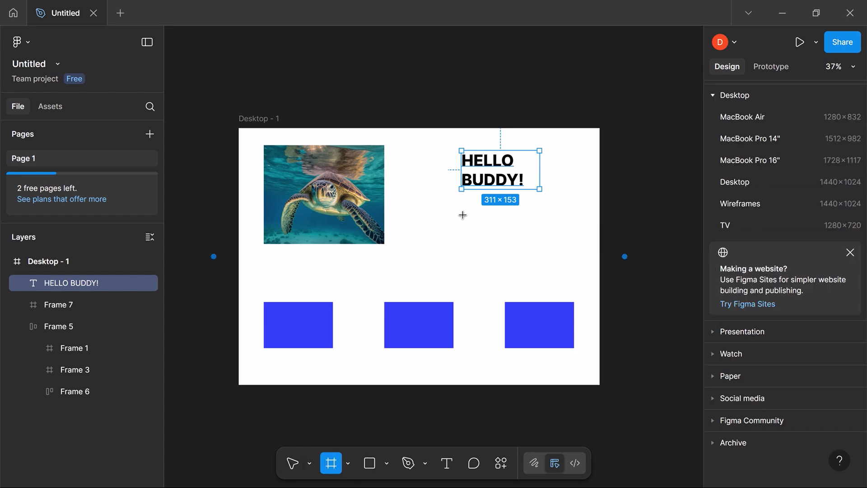
pyautogui.moveTo(463, 215)
pyautogui.mouseDown()
pyautogui.moveTo(465, 230)
pyautogui.moveTo(540, 238)
pyautogui.mouseUp()
# Step: Fill the new button frame with red, FF0909, and round its corners with a radius of 13
pyautogui.scroll(-3, 793, 379)
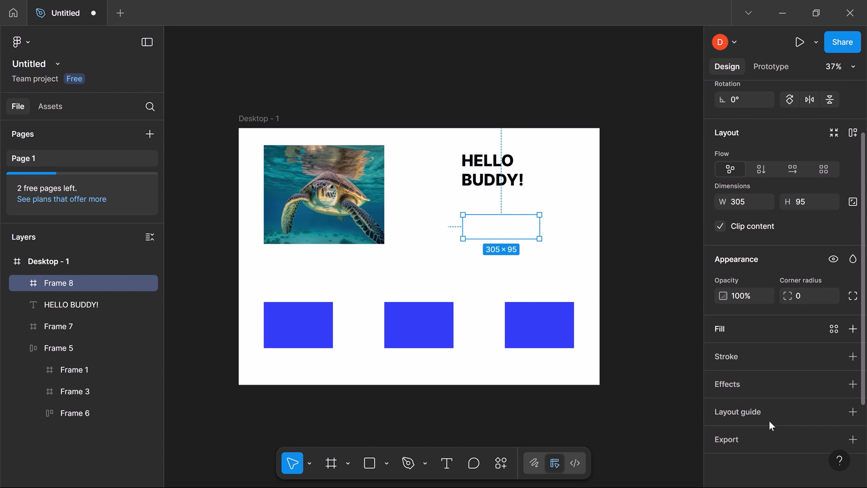
pyautogui.click(853, 329)
pyautogui.click(723, 354)
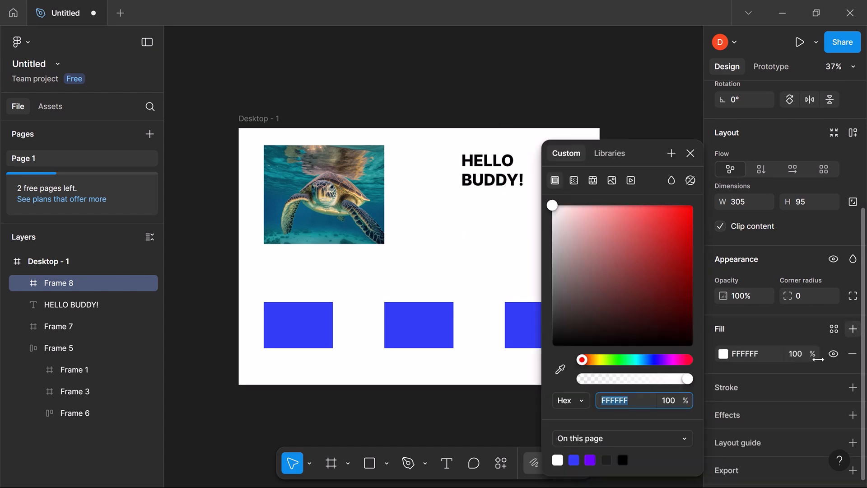
pyautogui.moveTo(678, 217)
pyautogui.mouseDown()
pyautogui.moveTo(672, 209)
pyautogui.moveTo(689, 209)
pyautogui.mouseUp()
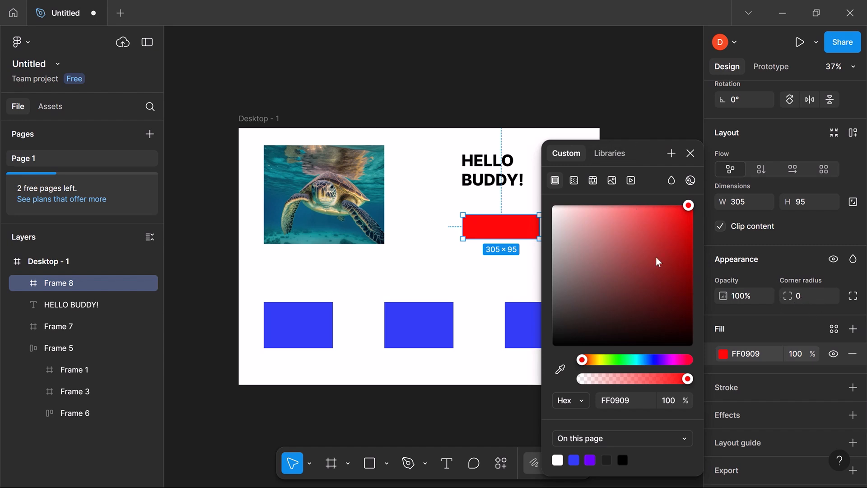
pyautogui.moveTo(788, 296); pyautogui.dragTo(815, 294)
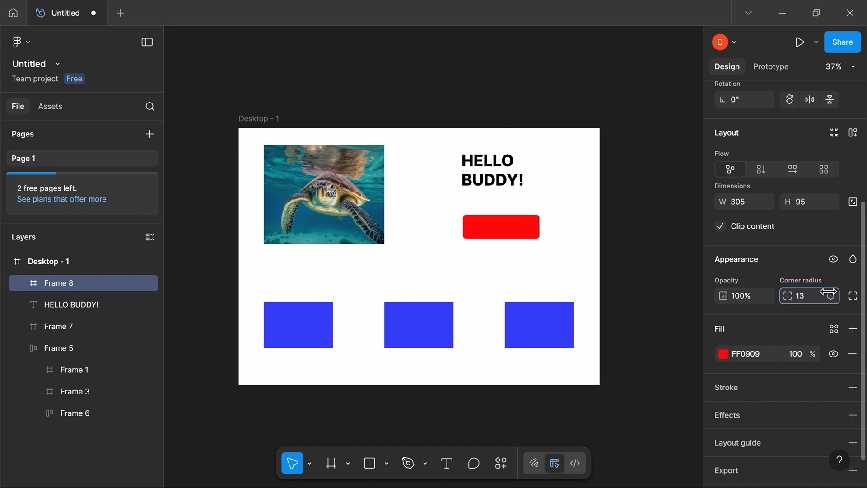
pyautogui.click(549, 197)
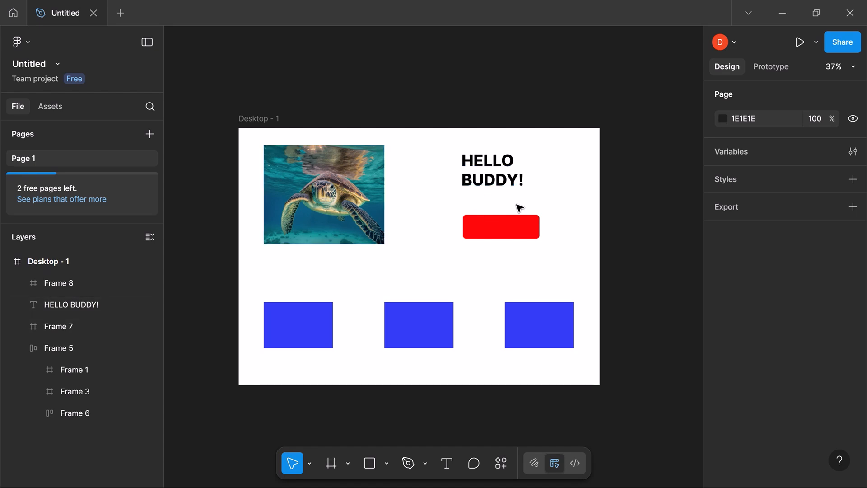
# Step: Wrap the "HELLO BUDDY!" text and the red button frame together in a vertical auto layout
pyautogui.click(496, 183)
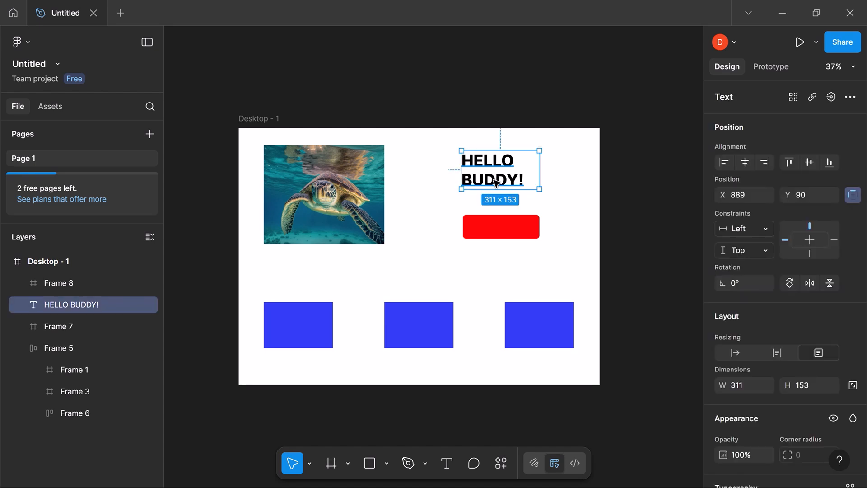
pyautogui.click(504, 235)
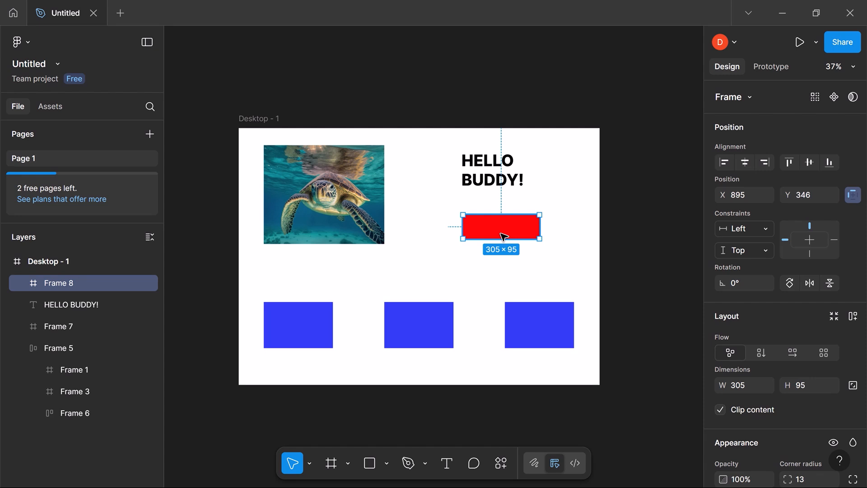
pyautogui.keyDown('shift'); pyautogui.click(507, 180); pyautogui.keyUp('shift')
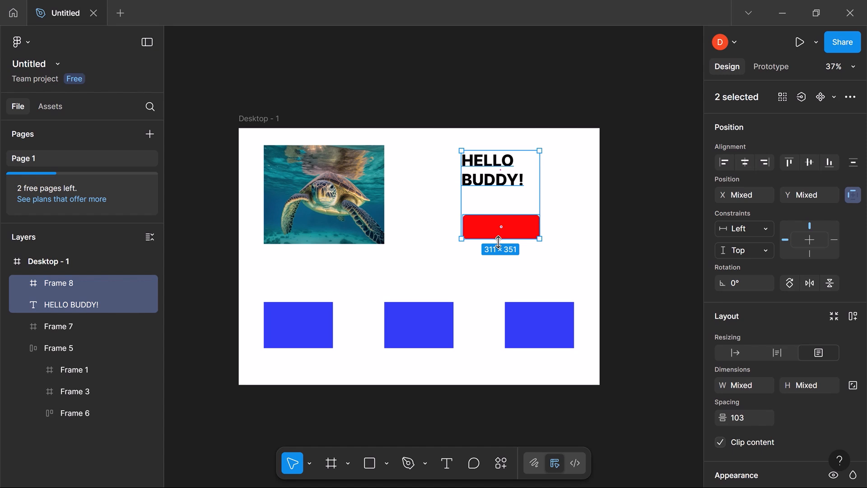
pyautogui.hotkey('shift', 'a')
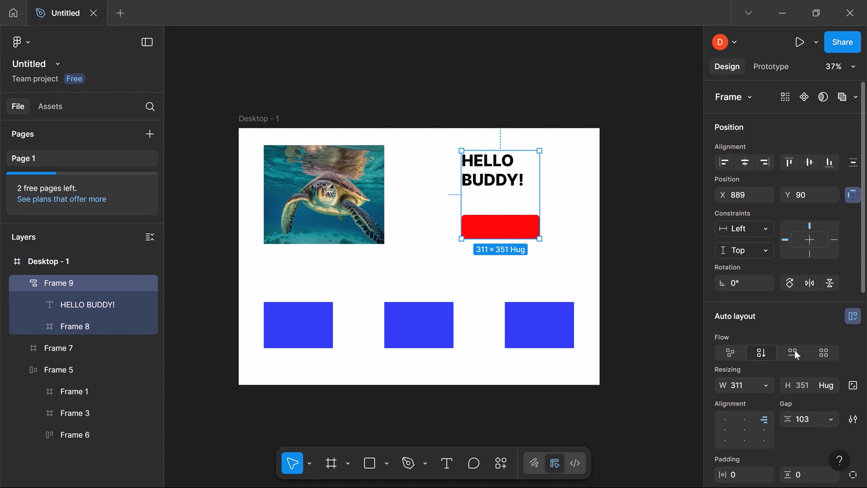
# Step: Set the heading-and-button auto layout to a gap of 65, vertical padding of 1 and centred alignment
pyautogui.scroll(-3, 782, 360)
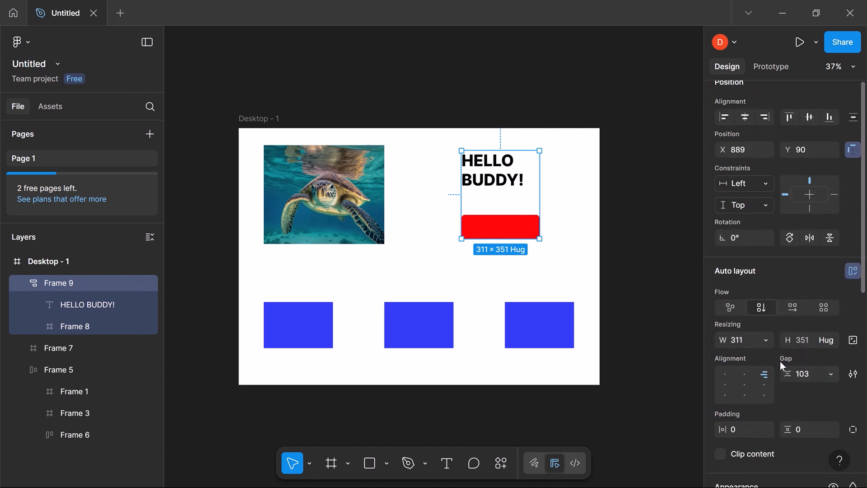
pyautogui.moveTo(786, 329); pyautogui.dragTo(705, 349)
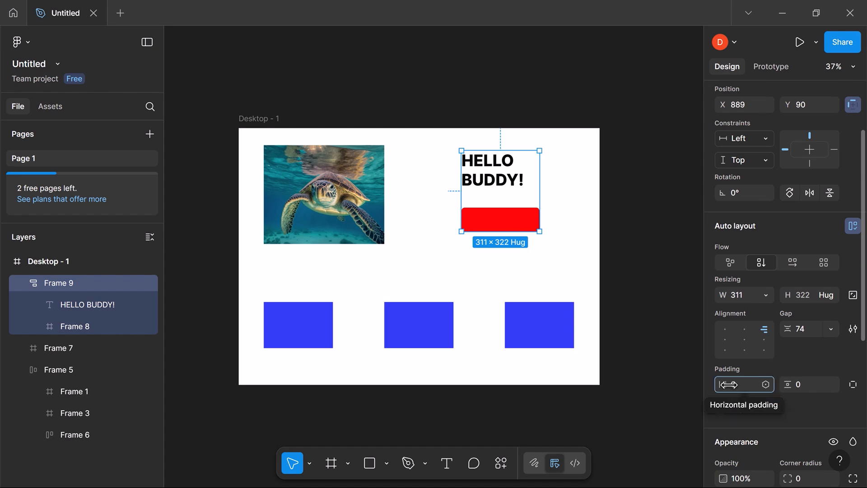
pyautogui.moveTo(728, 385); pyautogui.dragTo(695, 397)
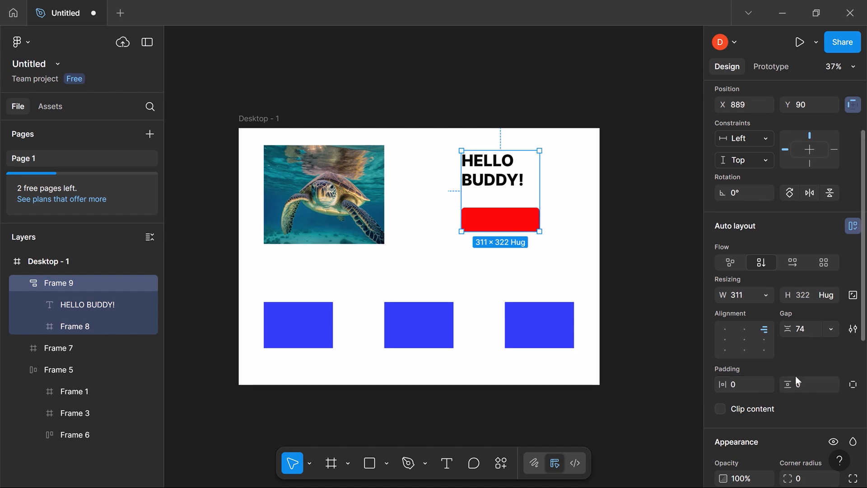
pyautogui.moveTo(788, 384)
pyautogui.mouseDown()
pyautogui.moveTo(841, 384)
pyautogui.moveTo(796, 392)
pyautogui.mouseUp()
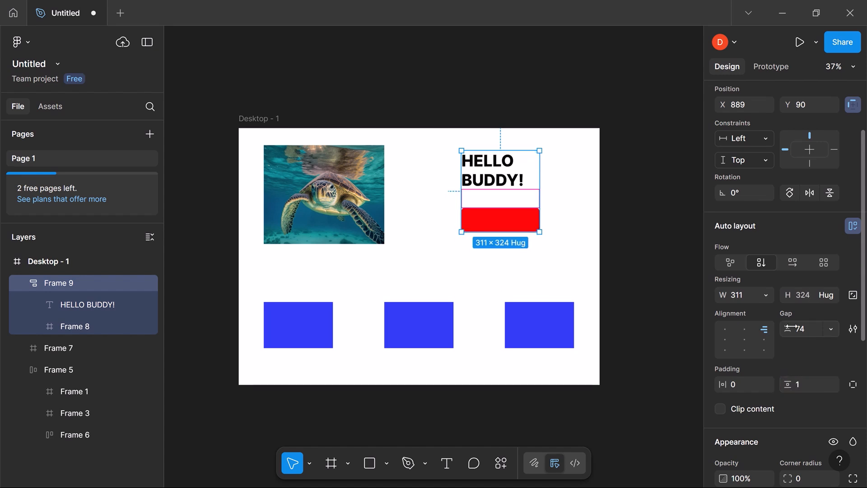
pyautogui.moveTo(788, 329)
pyautogui.mouseDown()
pyautogui.moveTo(816, 328)
pyautogui.moveTo(764, 330)
pyautogui.moveTo(777, 331)
pyautogui.mouseUp()
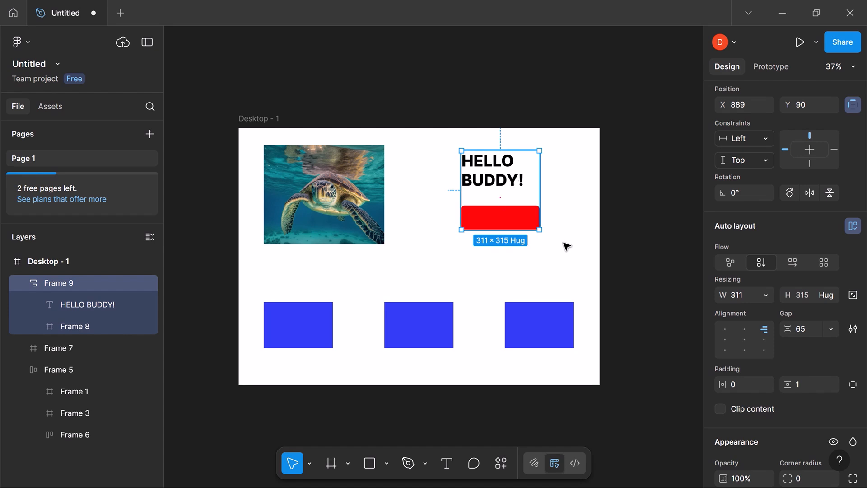
pyautogui.click(745, 342)
# Step: Try centred text alignment on the "HELLO BUDDY!" heading and restore its left alignment
pyautogui.click(503, 183)
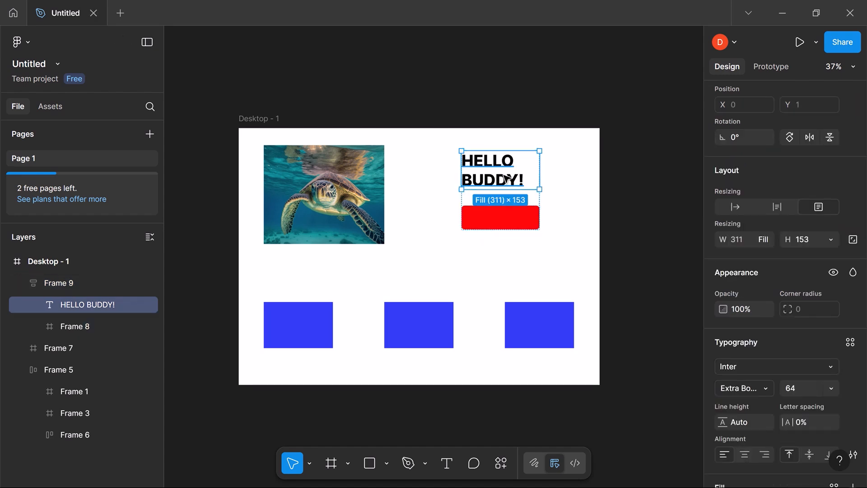
pyautogui.scroll(-3, 778, 294)
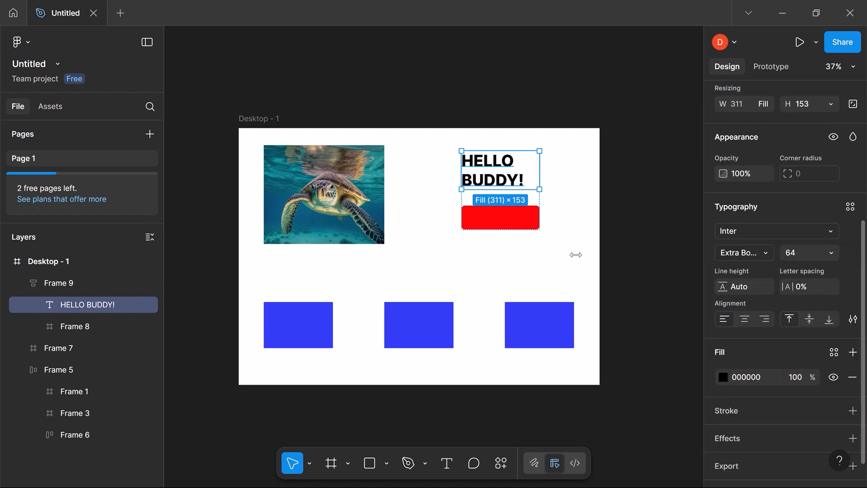
pyautogui.click(743, 321)
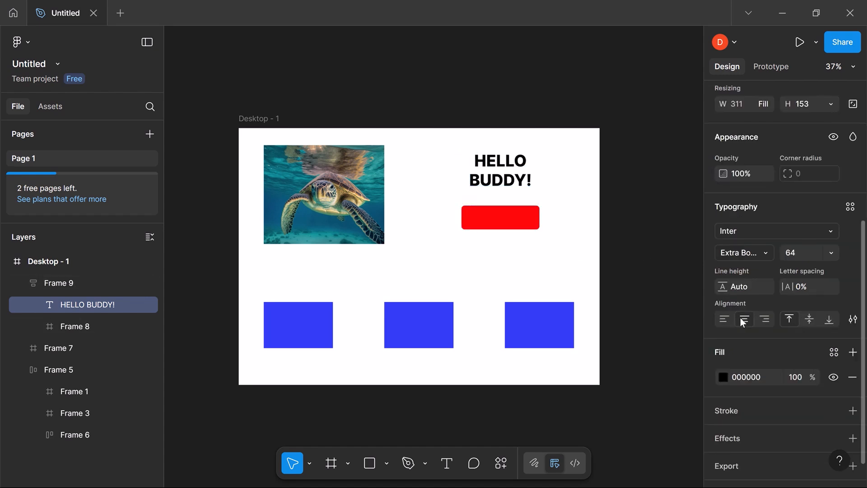
pyautogui.click(724, 319)
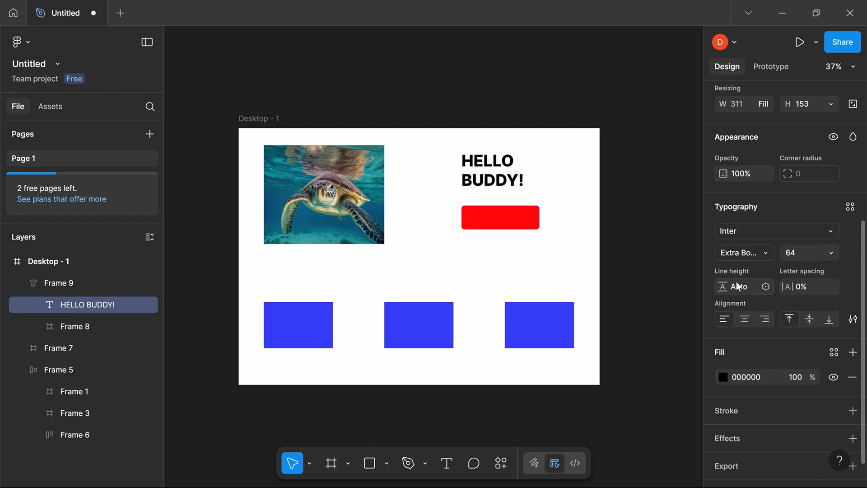
pyautogui.press('Escape')
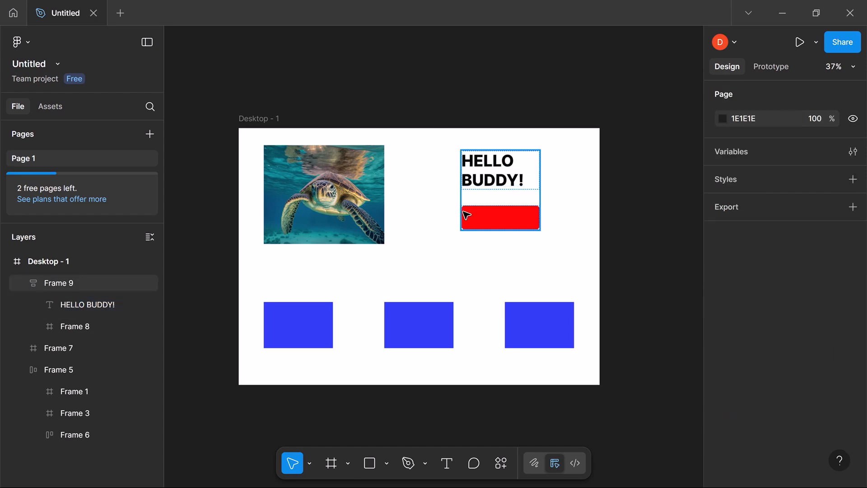
# Step: Move the heading-and-button auto layout frame to about X 906, Y 107
pyautogui.click(467, 215)
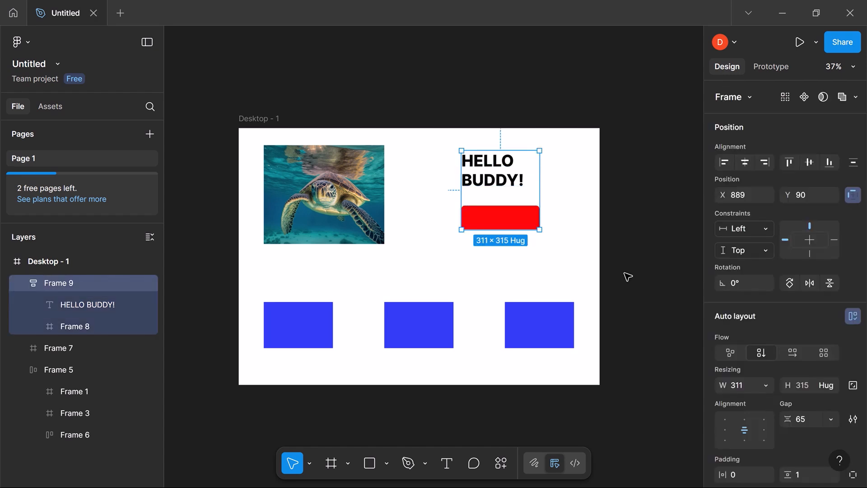
pyautogui.scroll(-2, 763, 380)
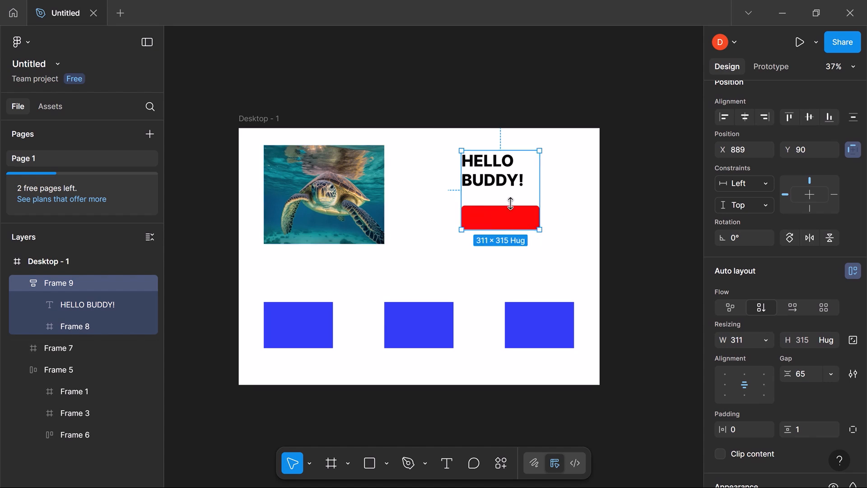
pyautogui.moveTo(500, 172)
pyautogui.mouseDown()
pyautogui.moveTo(548, 192)
pyautogui.moveTo(488, 174)
pyautogui.moveTo(536, 172)
pyautogui.moveTo(507, 202)
pyautogui.moveTo(523, 187)
pyautogui.moveTo(494, 186)
pyautogui.moveTo(508, 175)
pyautogui.mouseUp()
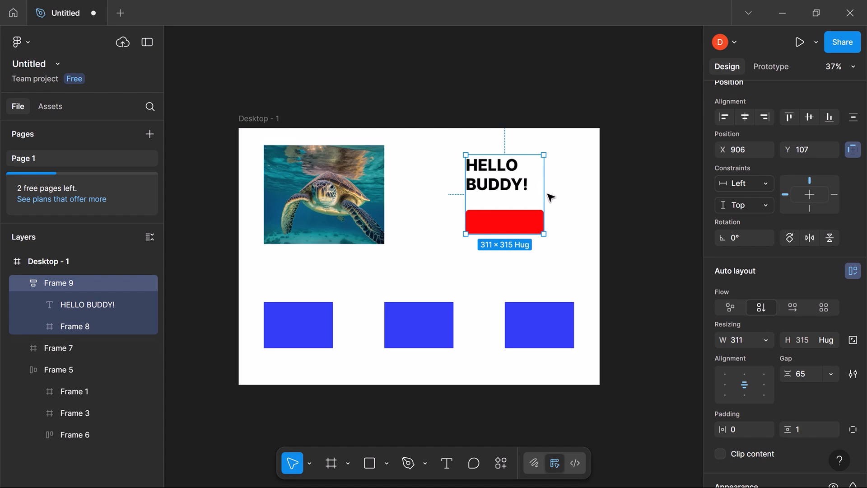
# Step: Combine the turtle image frame and the heading-and-button frame in a horizontal auto layout with a gap of 117
pyautogui.click(348, 219)
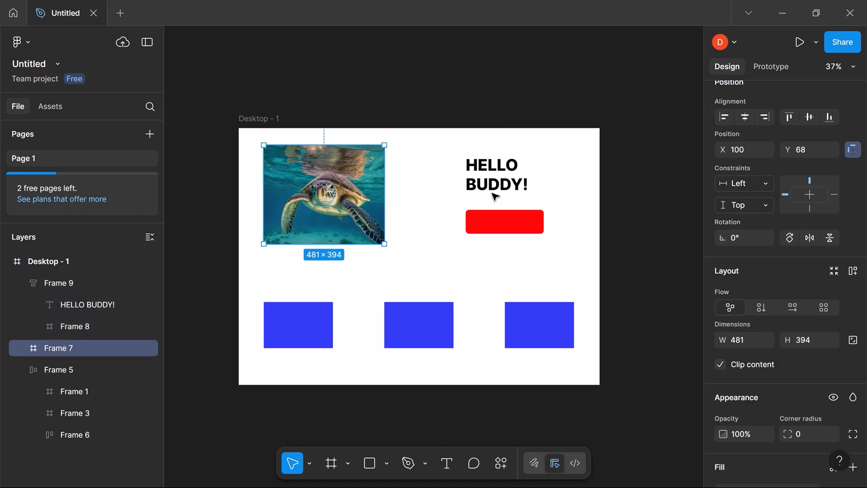
pyautogui.keyDown('shift'); pyautogui.click(503, 204); pyautogui.keyUp('shift')
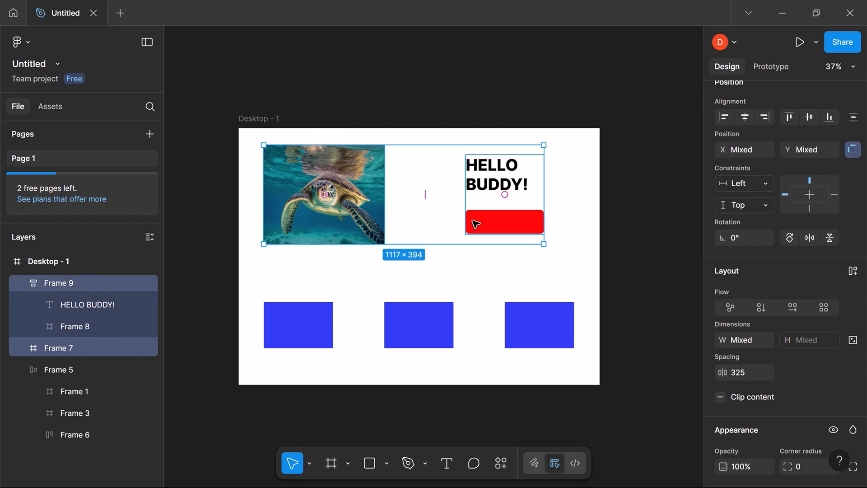
pyautogui.hotkey('shift', 'a')
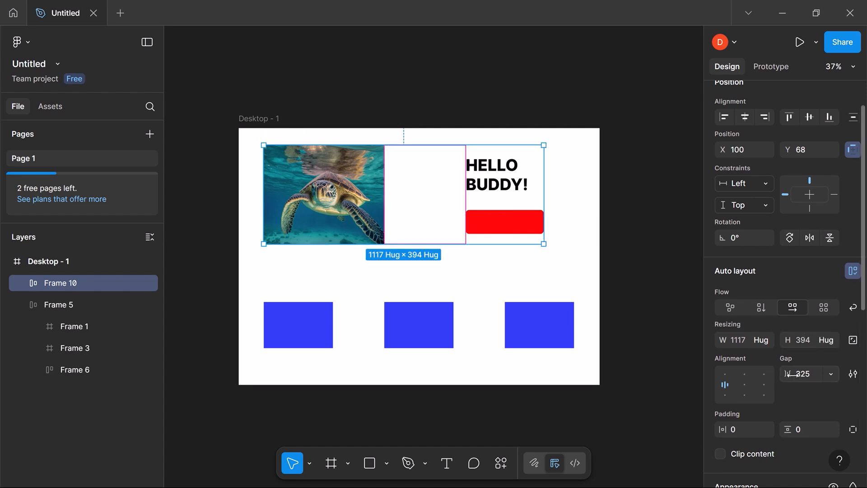
pyautogui.scroll(-7, 799, 334)
pyautogui.scroll(5, 783, 265)
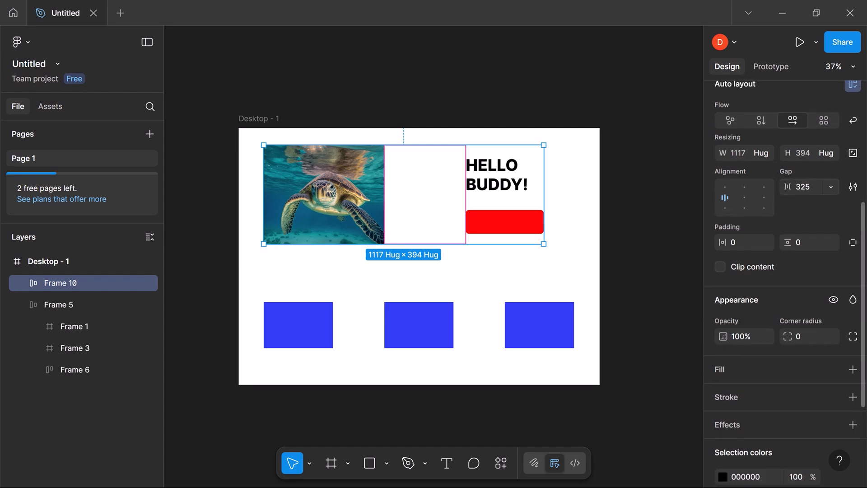
pyautogui.moveTo(787, 187); pyautogui.dragTo(506, 288)
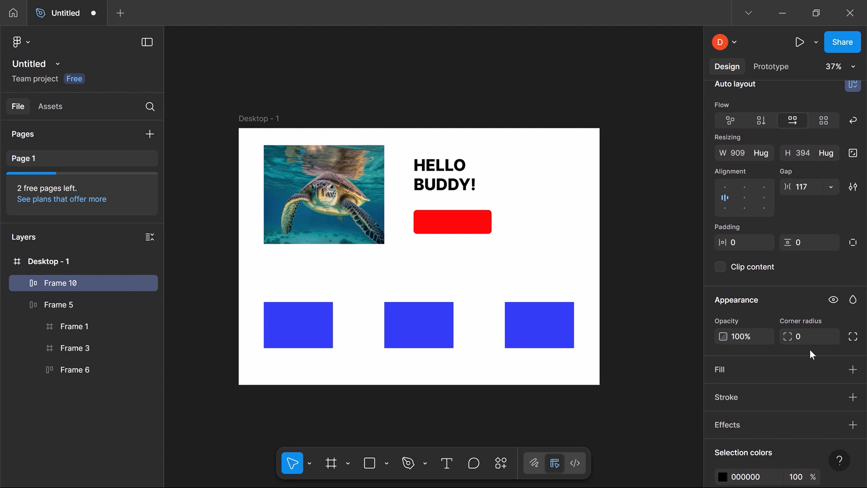
# Step: Show the 12-column layout guide of the Desktop - 1 frame
pyautogui.scroll(-3, 781, 391)
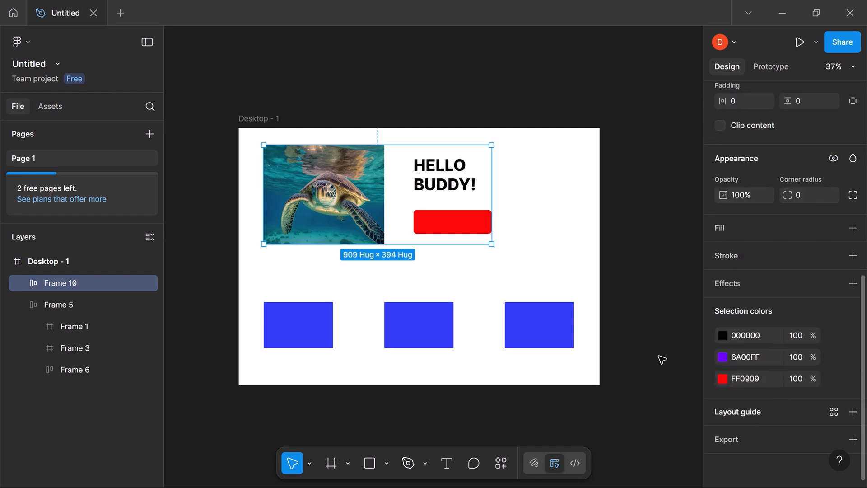
pyautogui.click(268, 124)
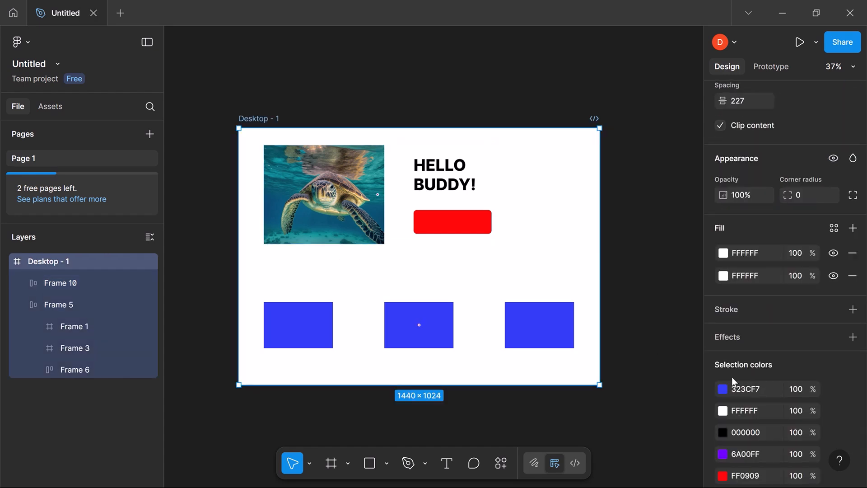
pyautogui.scroll(-5, 768, 381)
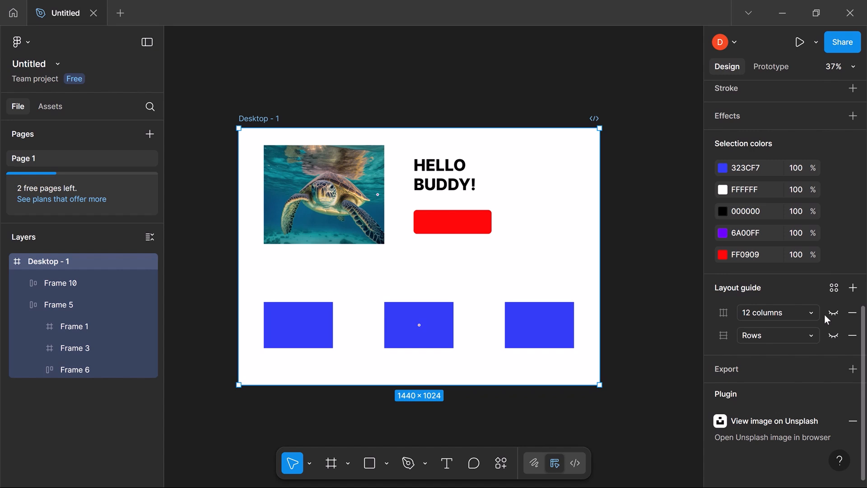
pyautogui.click(834, 313)
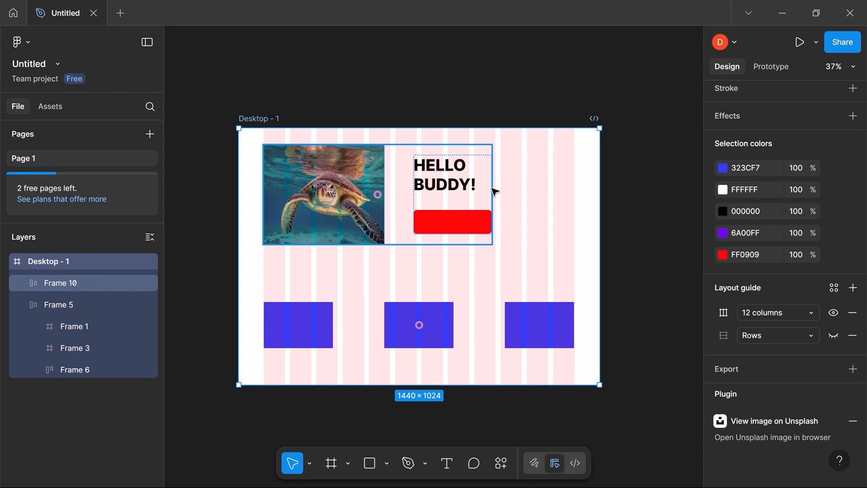
# Step: Widen the turtle-and-heading auto layout frame to 1238 so it reaches the outer edge of the last guide column
pyautogui.click(493, 195)
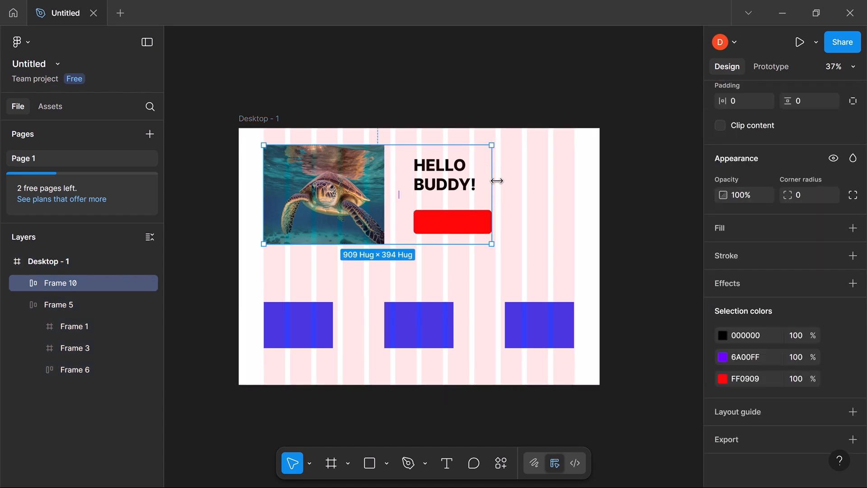
pyautogui.moveTo(497, 181); pyautogui.dragTo(574, 175)
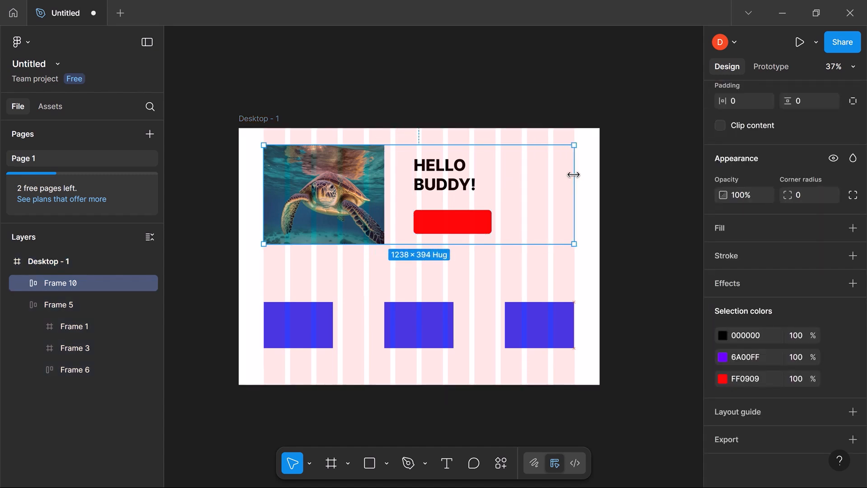
# Step: Try Fill container width on the turtle image frame and undo the change
pyautogui.click(378, 209)
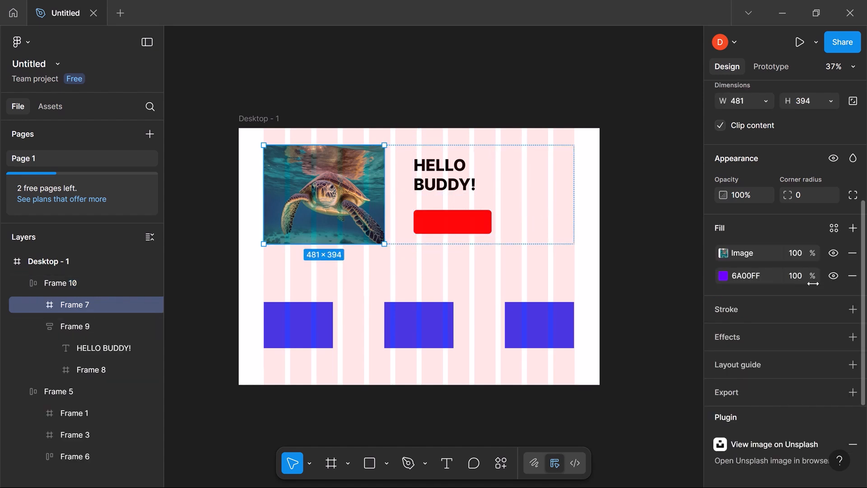
pyautogui.scroll(3, 752, 333)
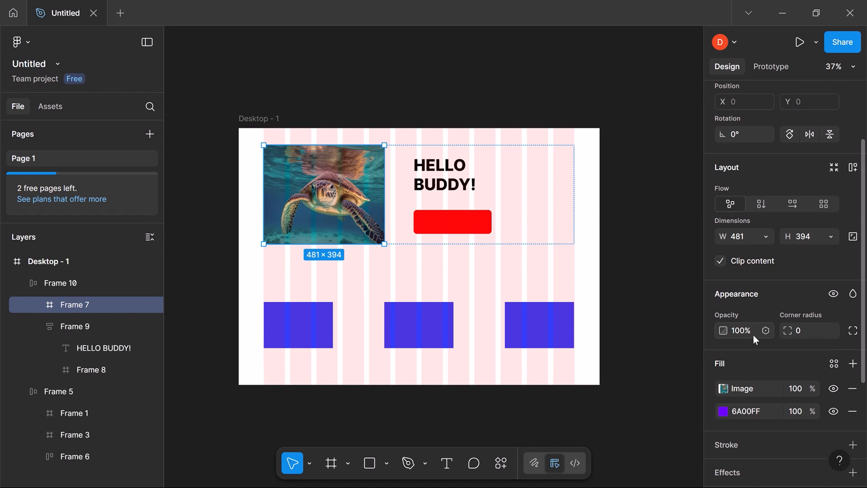
pyautogui.click(767, 237)
pyautogui.click(774, 253)
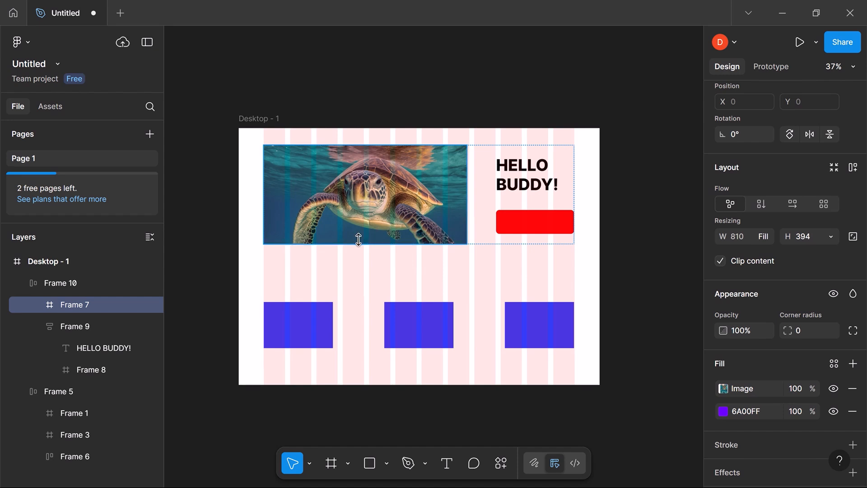
pyautogui.hotkey('ctrl', 'z')
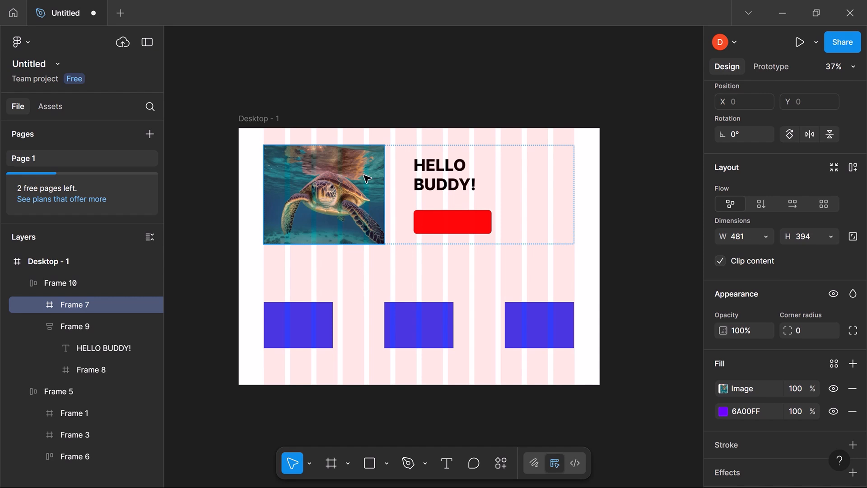
# Step: Set the gap of the turtle-and-heading auto layout frame to 445
pyautogui.click(405, 167)
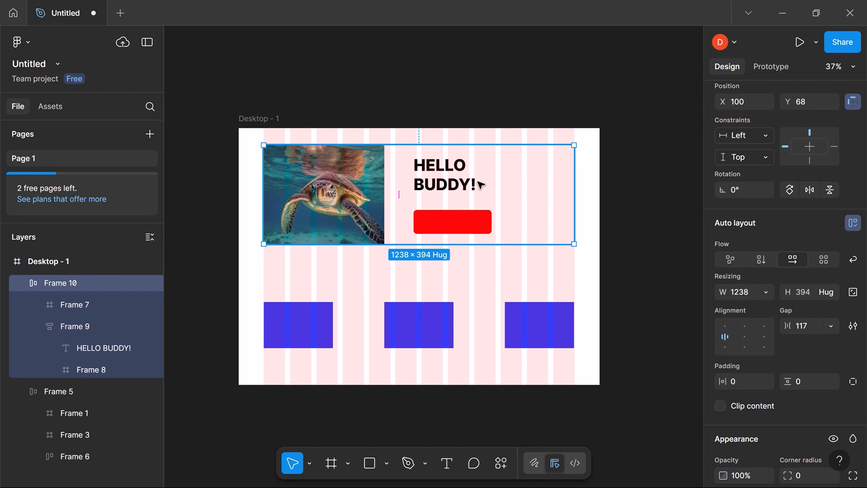
pyautogui.moveTo(789, 325); pyautogui.dragTo(630, 373)
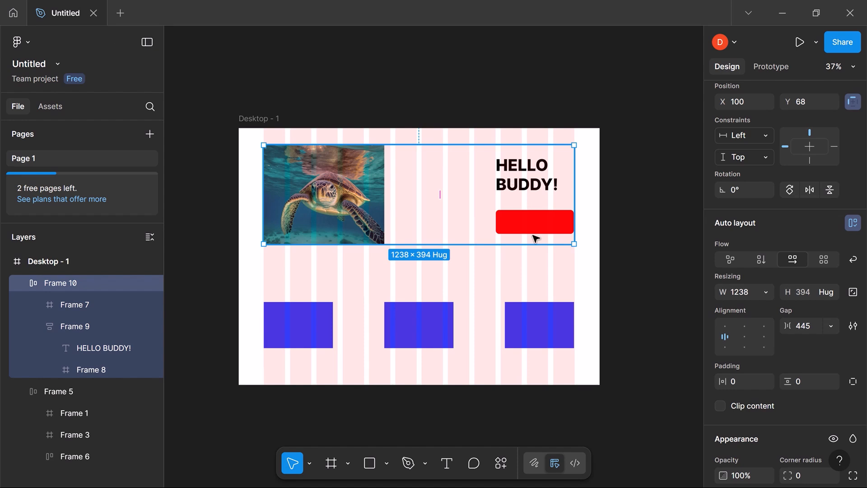
# Step: Hide the 12-column layout guide of the Desktop - 1 frame
pyautogui.click(252, 122)
pyautogui.scroll(-8, 753, 352)
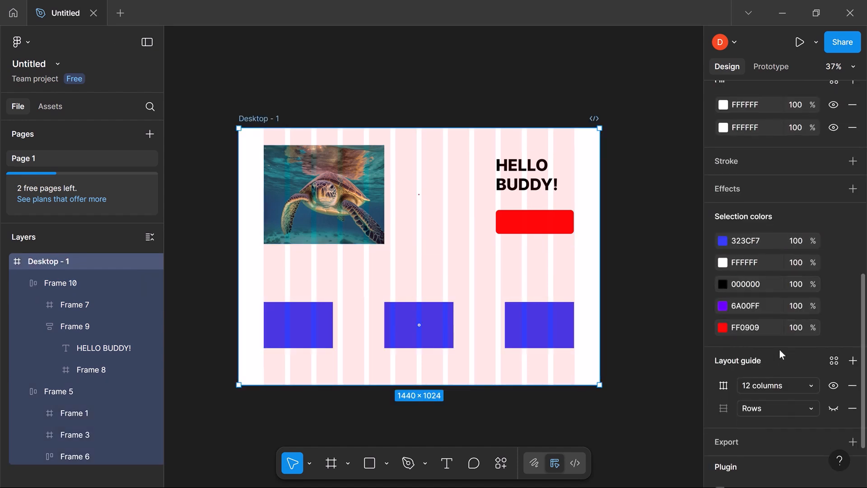
pyautogui.click(834, 314)
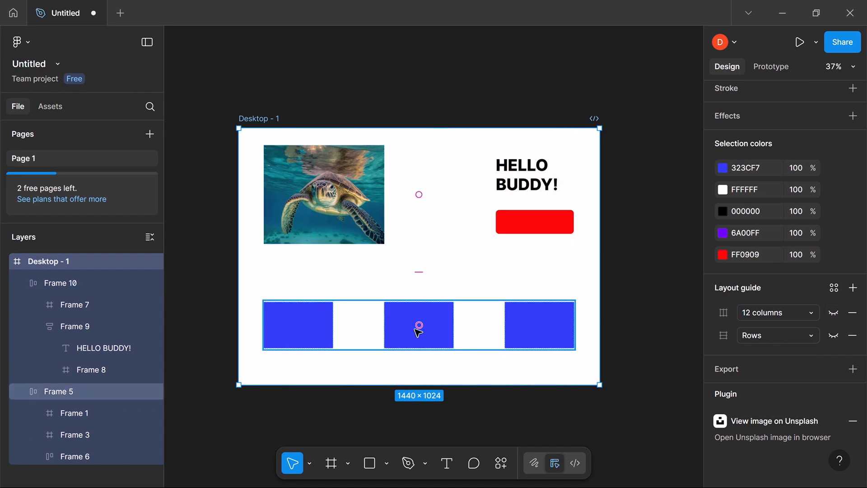
# Step: Draw a new frame about 352 × 313 below Desktop - 1 and fill it with green 23F78D
pyautogui.click(368, 470)
pyautogui.scroll(-3, 452, 335)
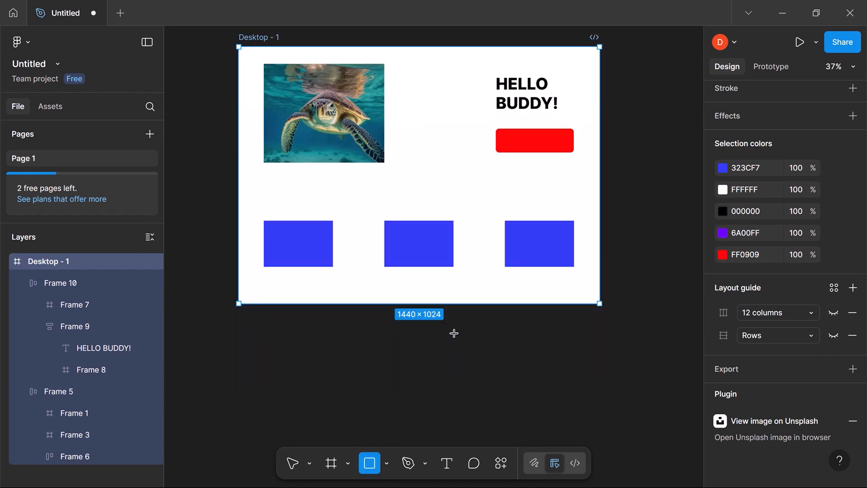
pyautogui.press('f')
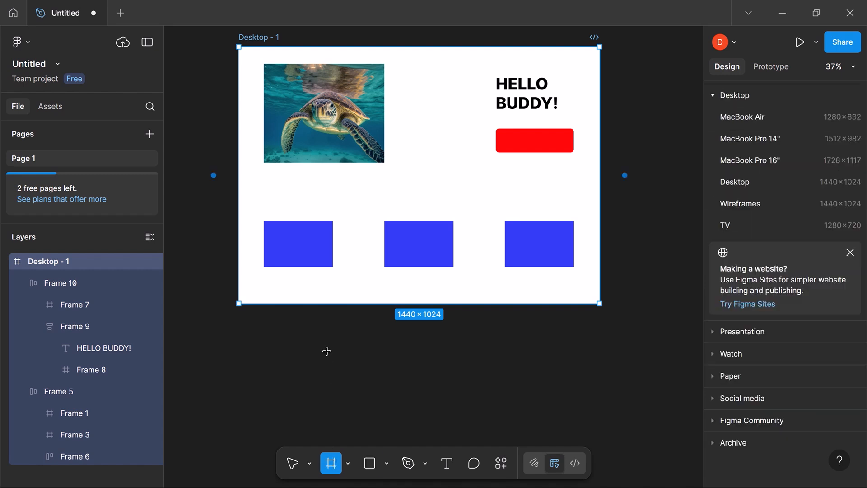
pyautogui.moveTo(327, 351); pyautogui.dragTo(410, 431)
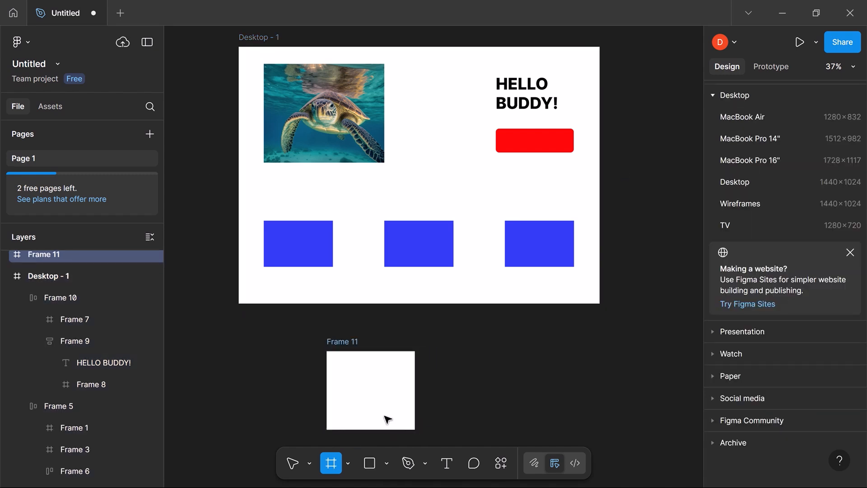
pyautogui.scroll(-1, 722, 400)
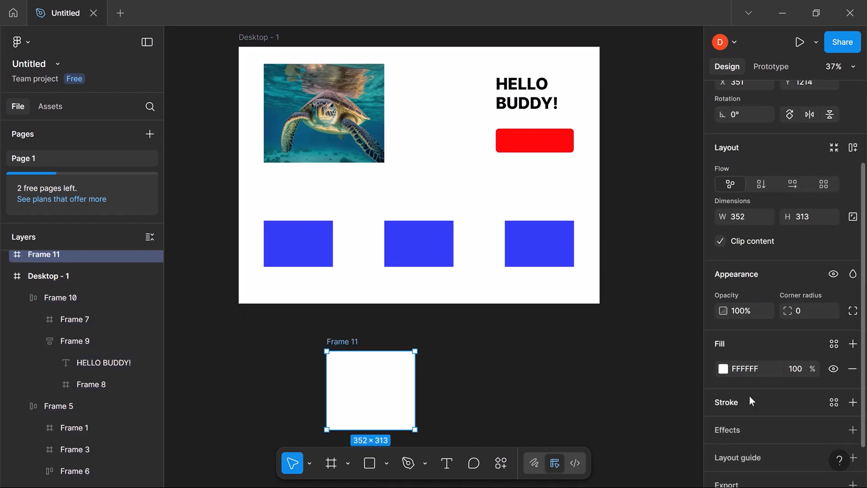
pyautogui.click(723, 369)
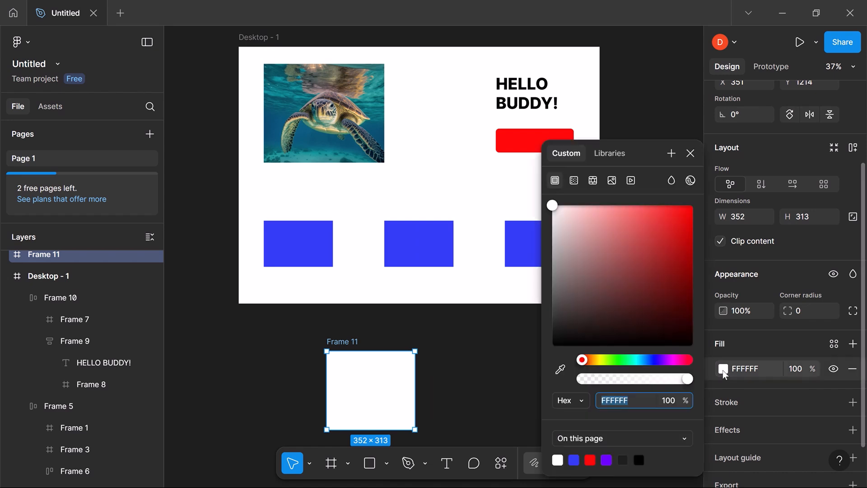
pyautogui.click(628, 360)
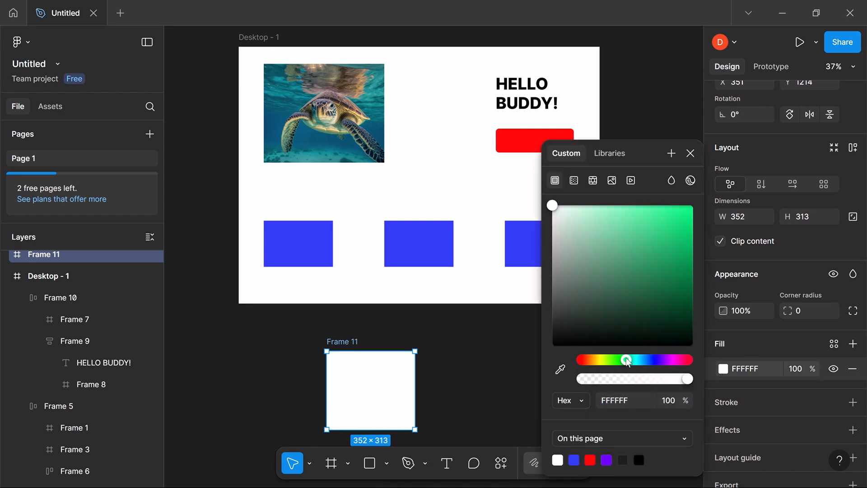
pyautogui.moveTo(635, 230); pyautogui.dragTo(673, 210)
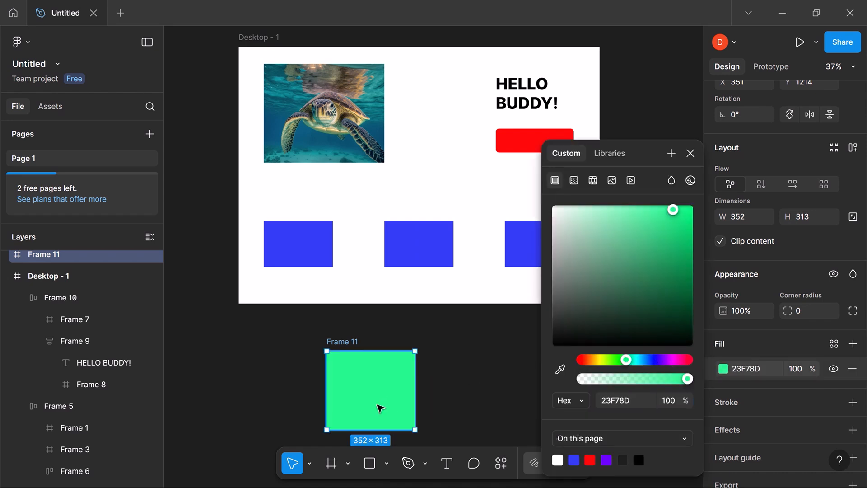
# Step: Insert the green frame between the turtle image and the heading-and-button group, and set the row's auto layout gap to 45
pyautogui.moveTo(375, 367); pyautogui.dragTo(449, 128)
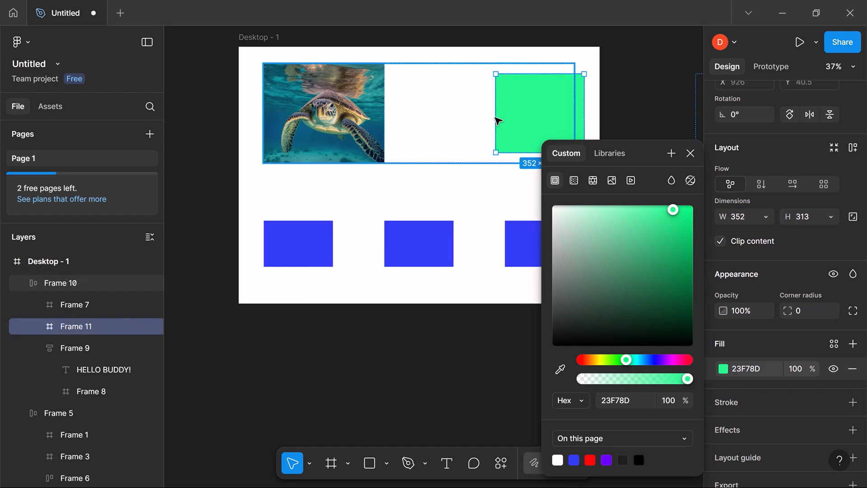
pyautogui.scroll(3, 640, 106)
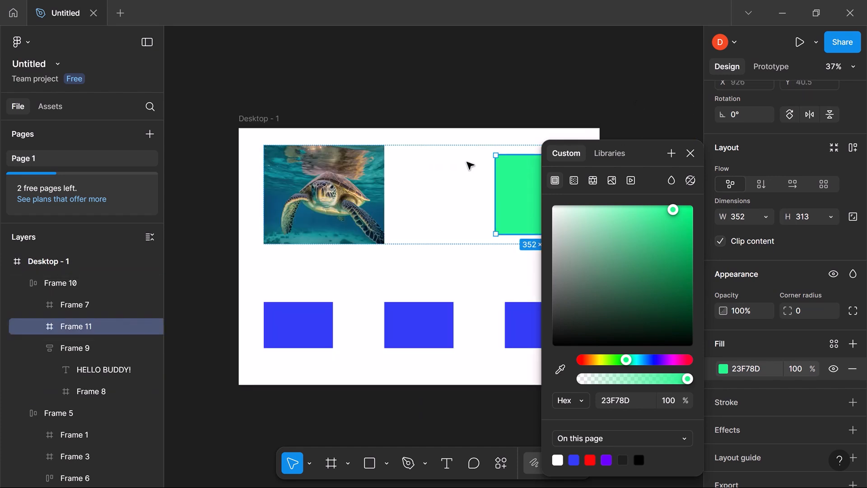
pyautogui.click(452, 152)
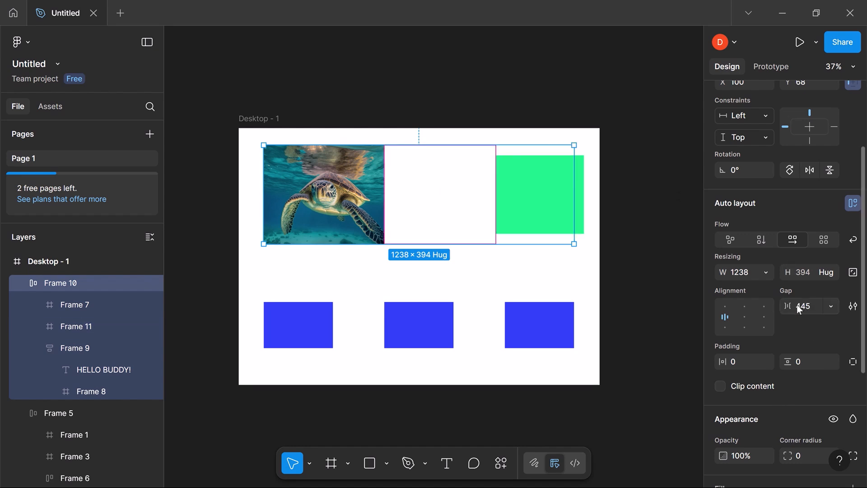
pyautogui.moveTo(789, 306); pyautogui.dragTo(258, 292)
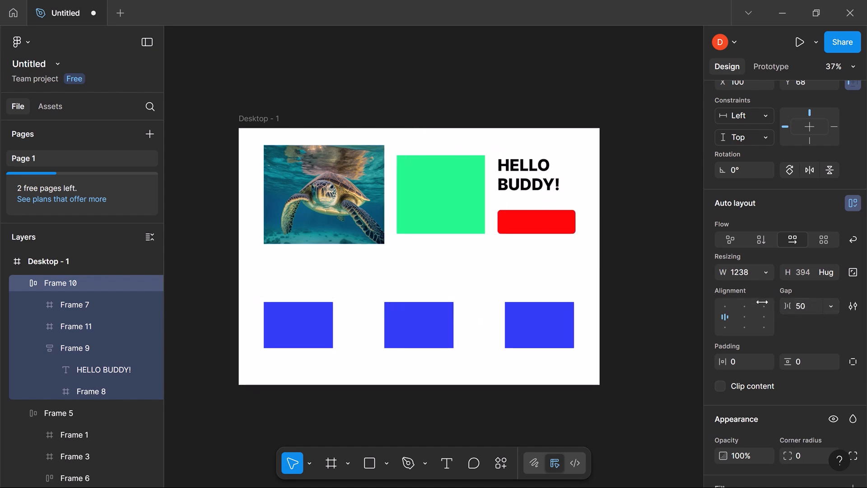
pyautogui.moveTo(786, 306); pyautogui.dragTo(781, 307)
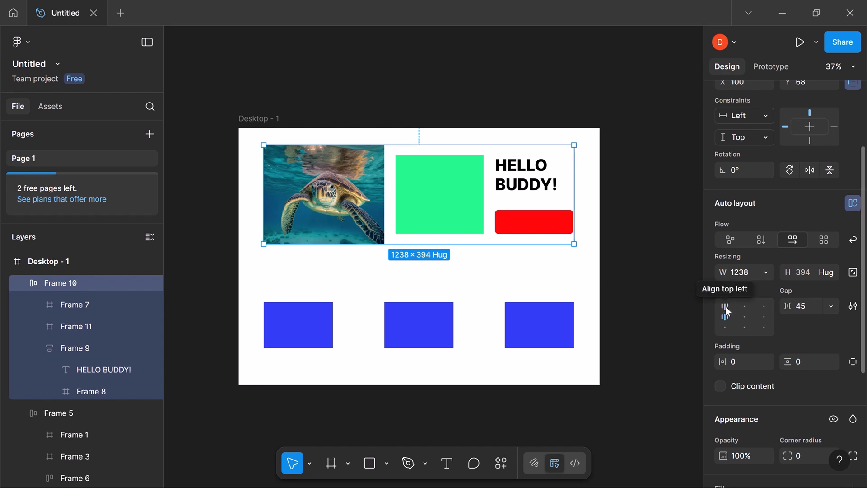
# Step: Try the top, middle and bottom alignments of the three-item auto layout row, ending with top right
pyautogui.click(726, 307)
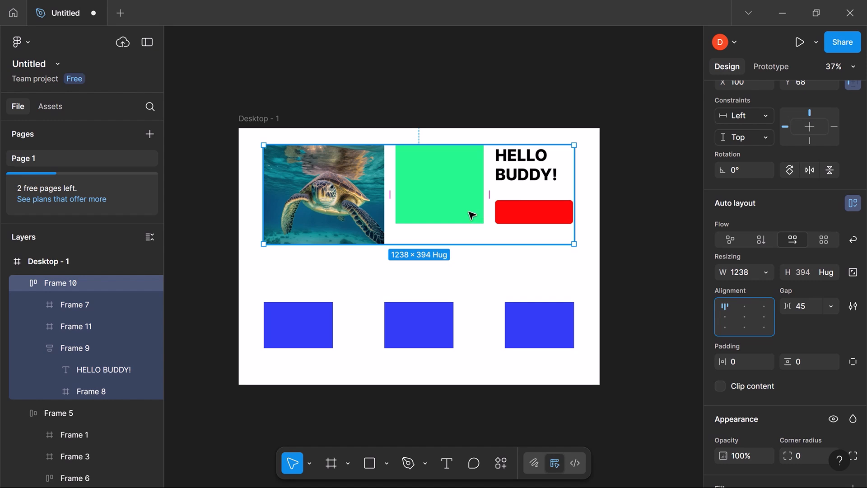
pyautogui.click(746, 307)
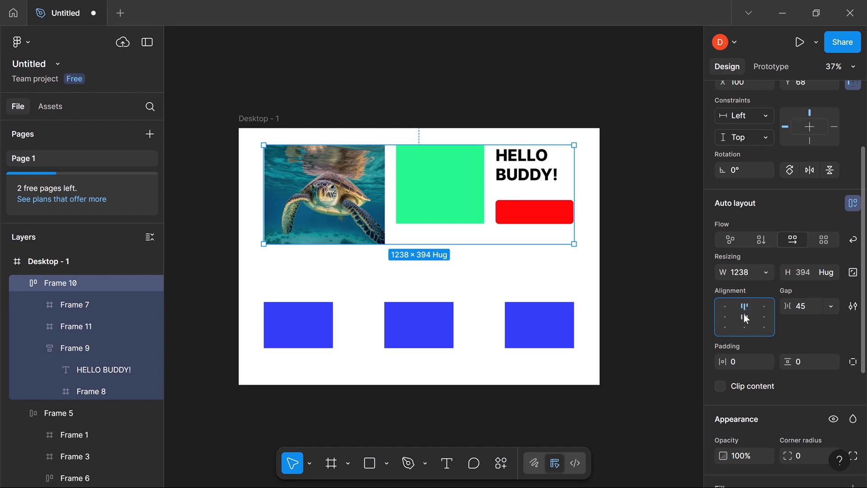
pyautogui.click(744, 316)
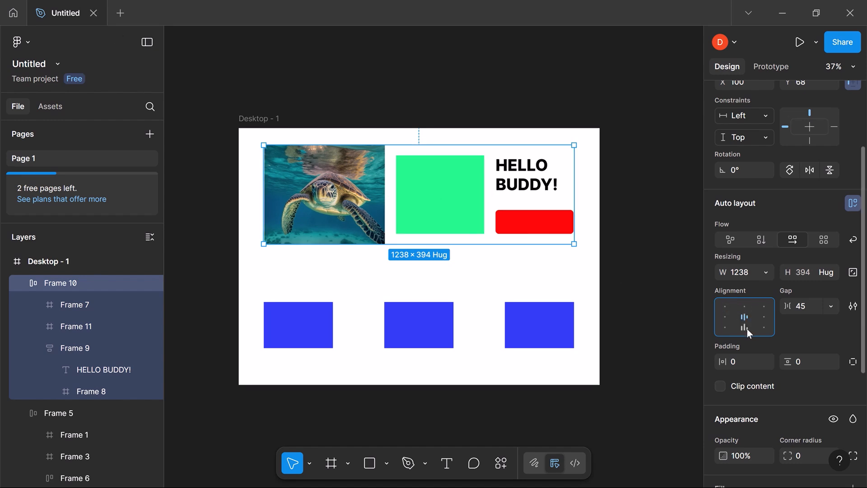
pyautogui.click(747, 329)
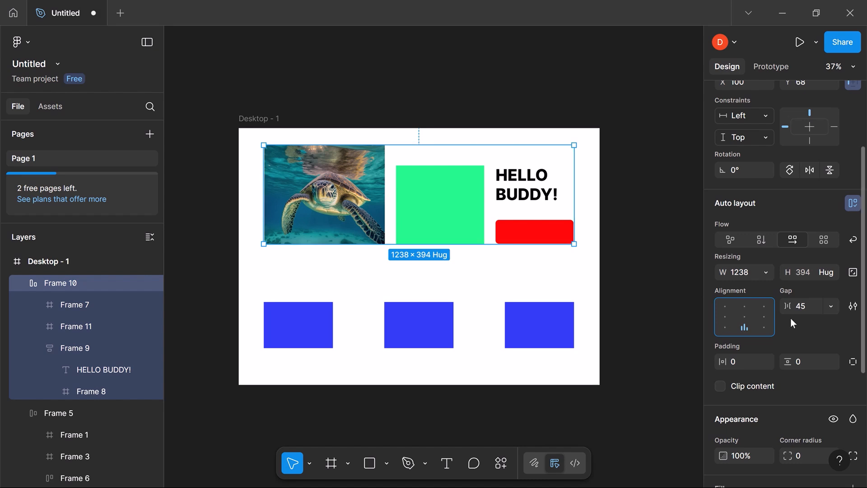
pyautogui.click(765, 318)
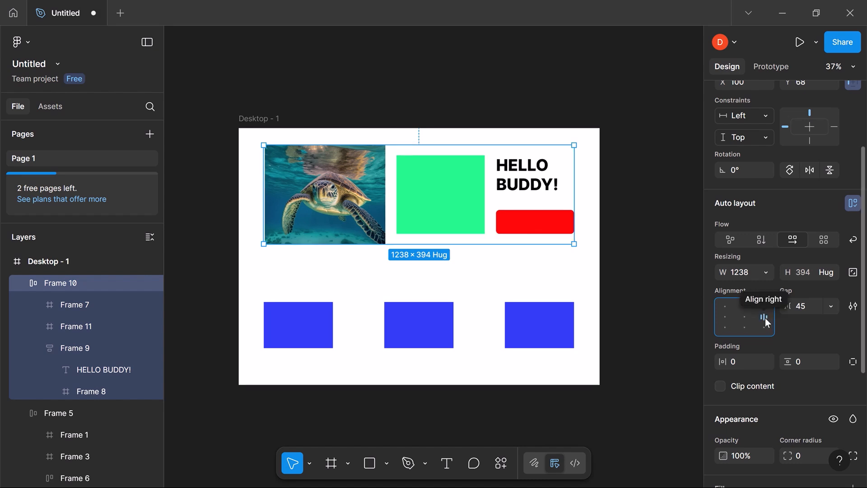
pyautogui.click(766, 329)
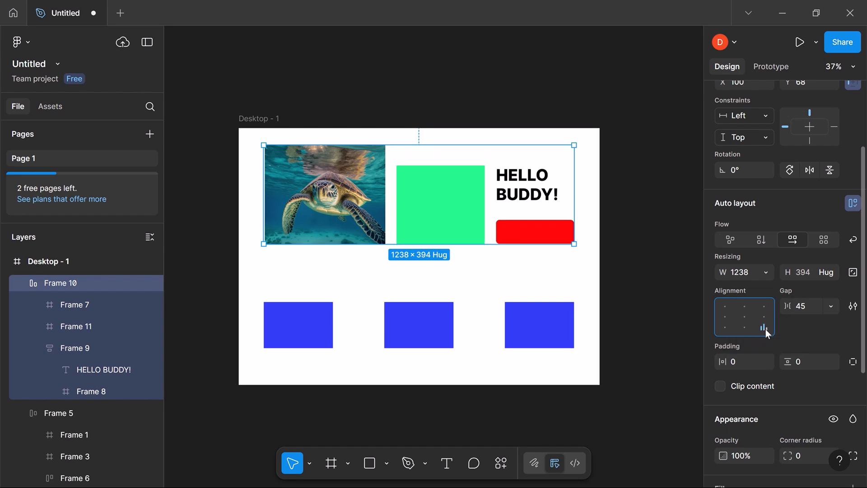
pyautogui.click(769, 306)
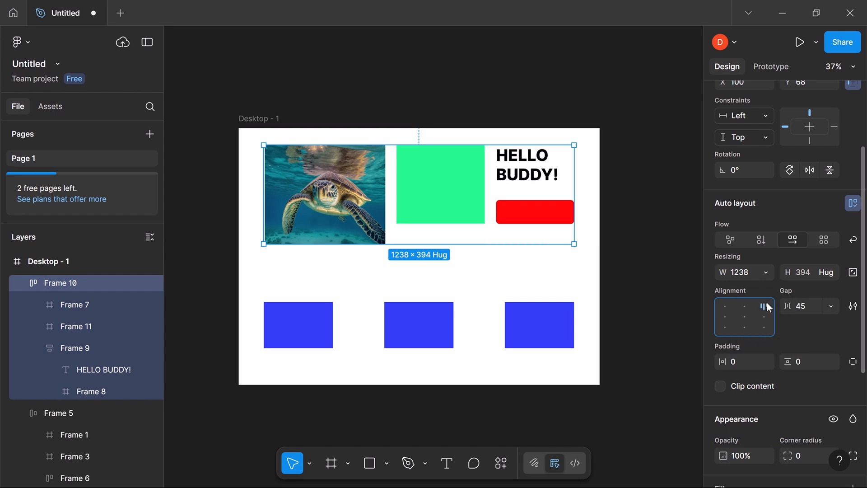